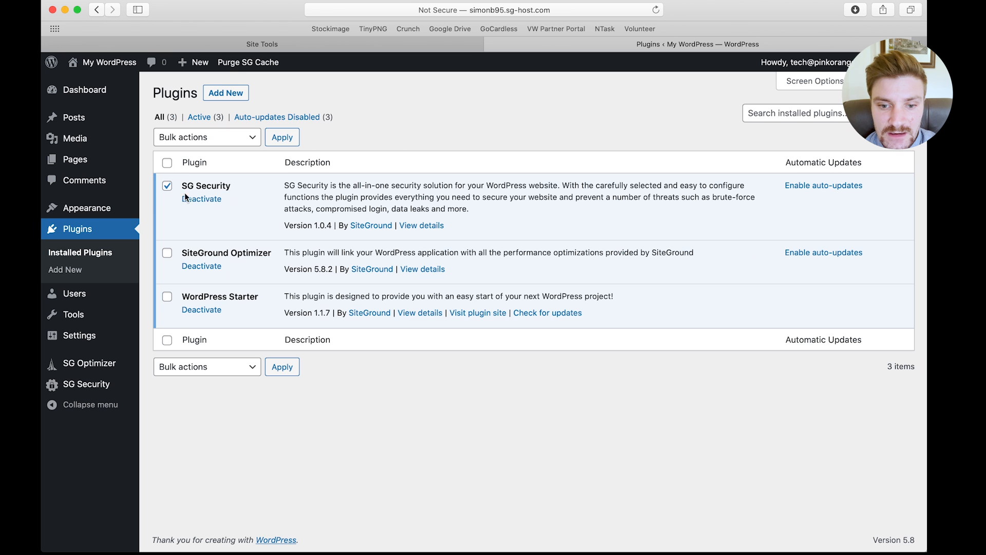
Deactivate the SG Security plugin and delete it from the site.
click(196, 199)
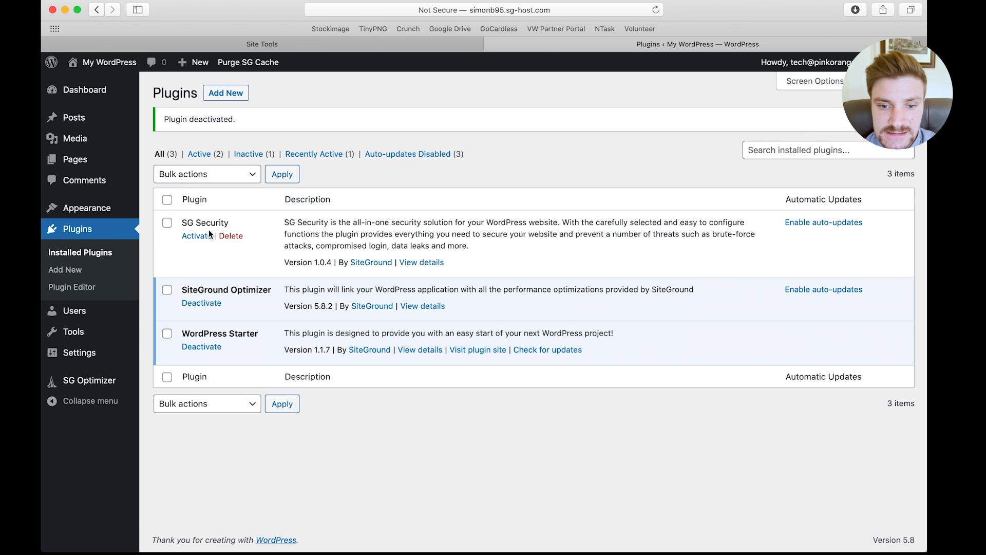
click(231, 236)
click(595, 293)
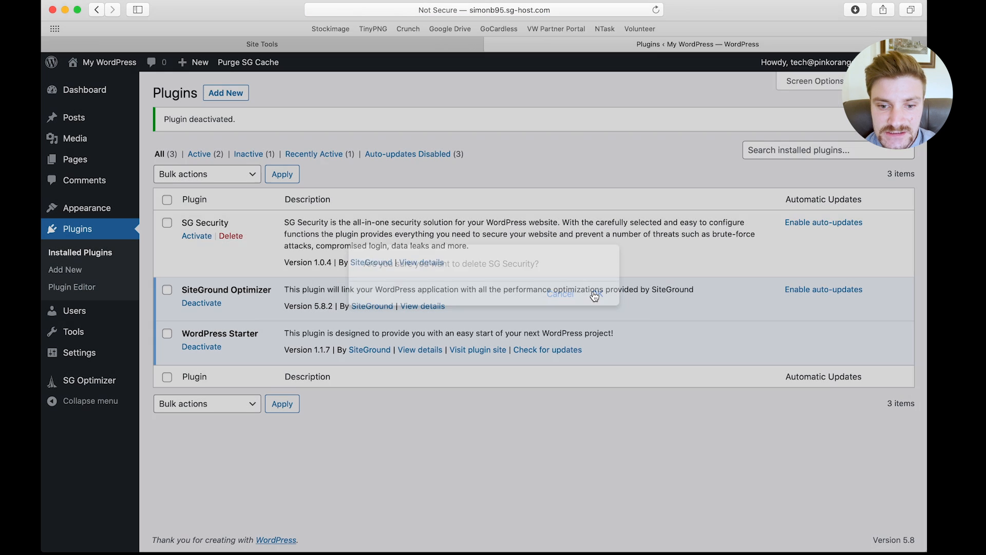
Search the plugin directory for "elementor" and install Elementor Website Builder and Essential Addons for Elementor.
click(228, 97)
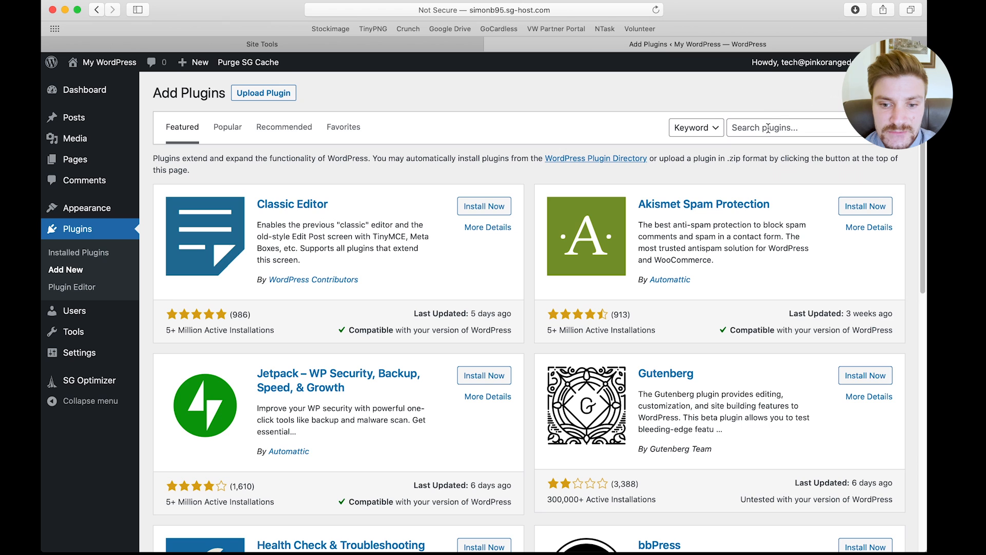
click(768, 127)
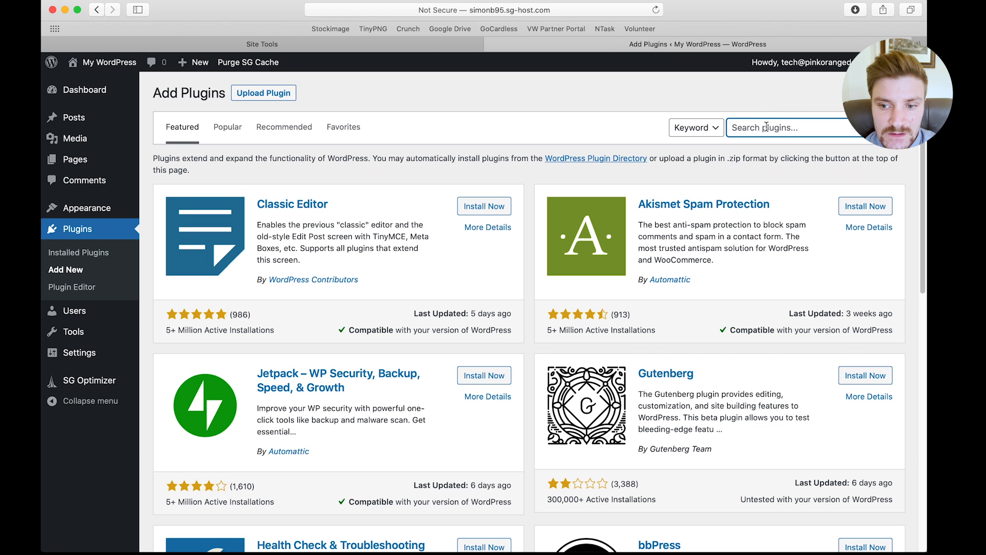
text(ele)
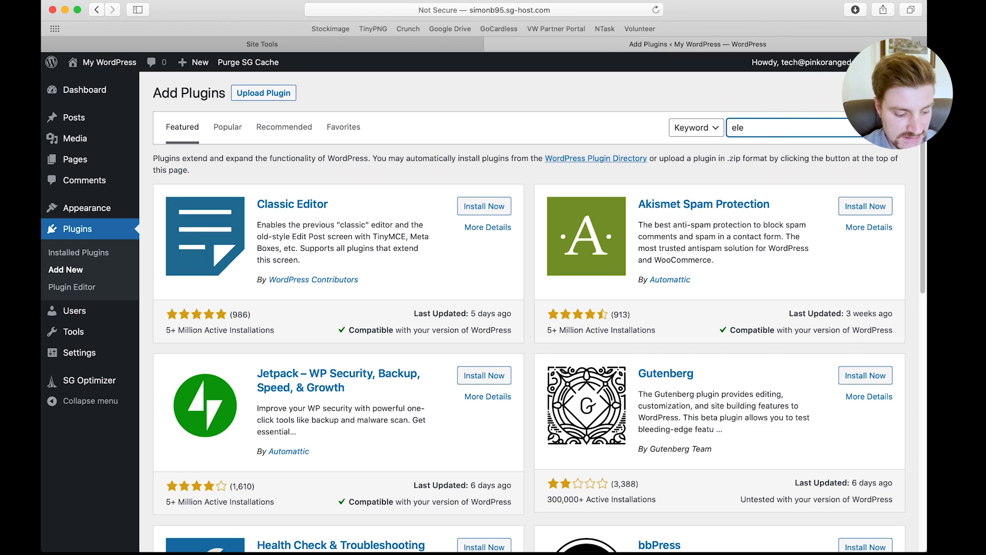
text(mentor)
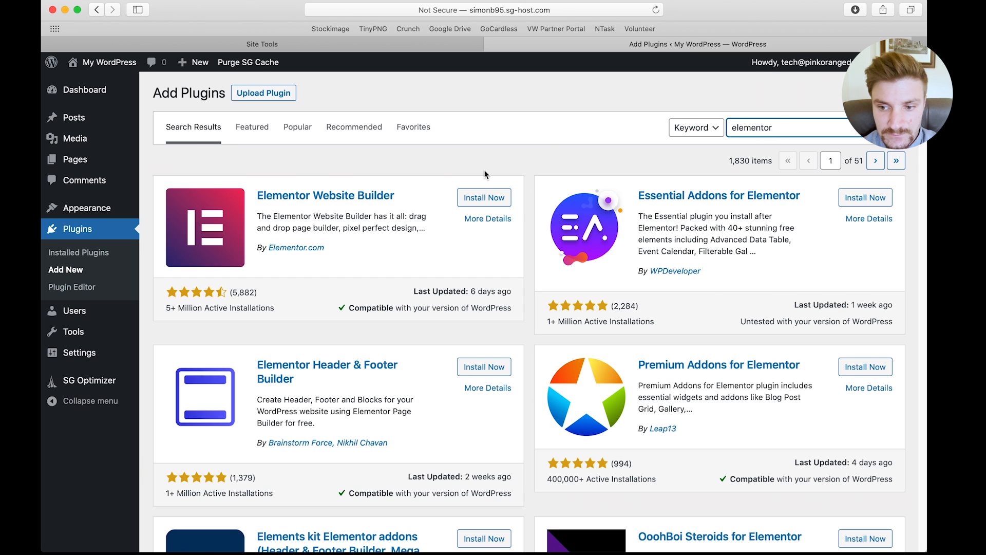
click(480, 199)
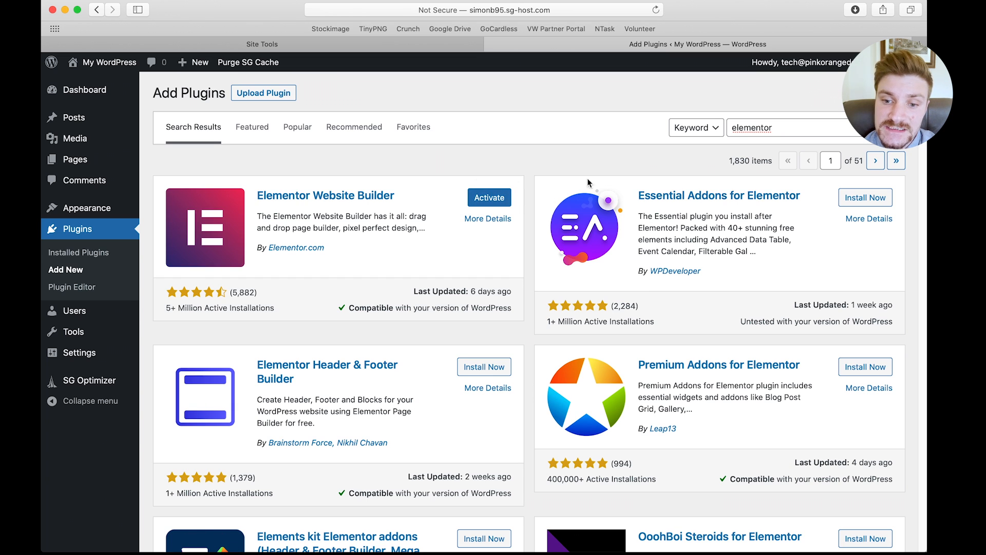
double_click(775, 127)
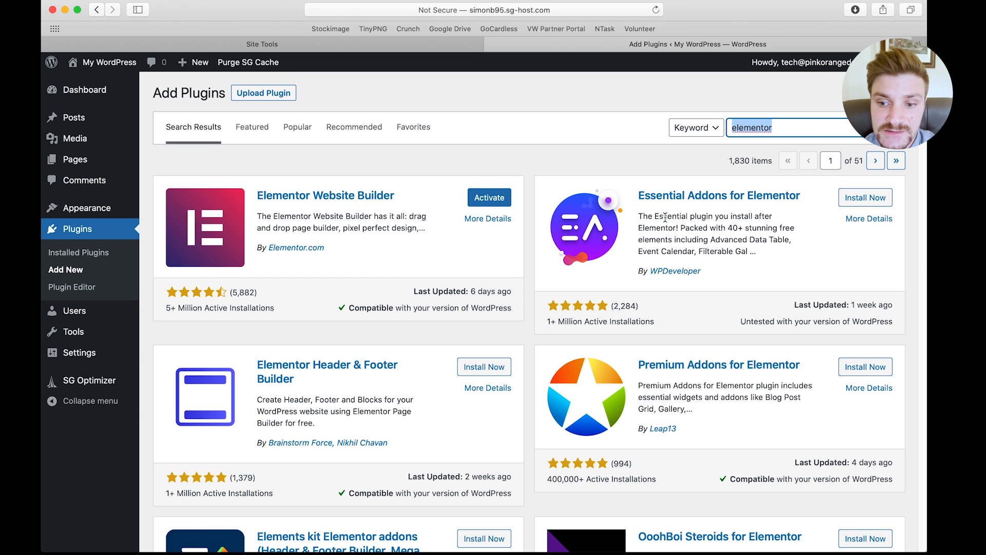
click(868, 201)
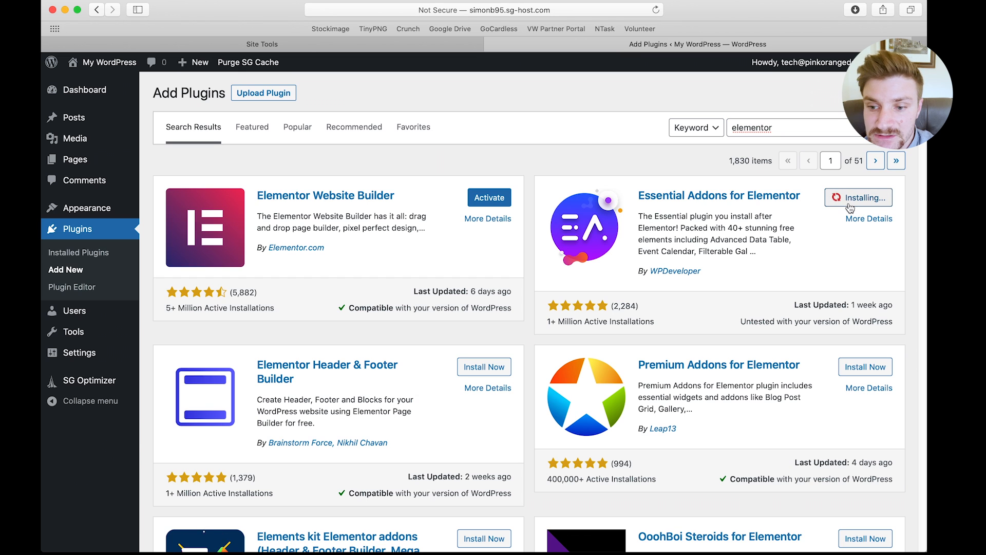
Search the plugin directory for "ocean extra" and install the Ocean Extra plugin by OceanWP.
double_click(752, 127)
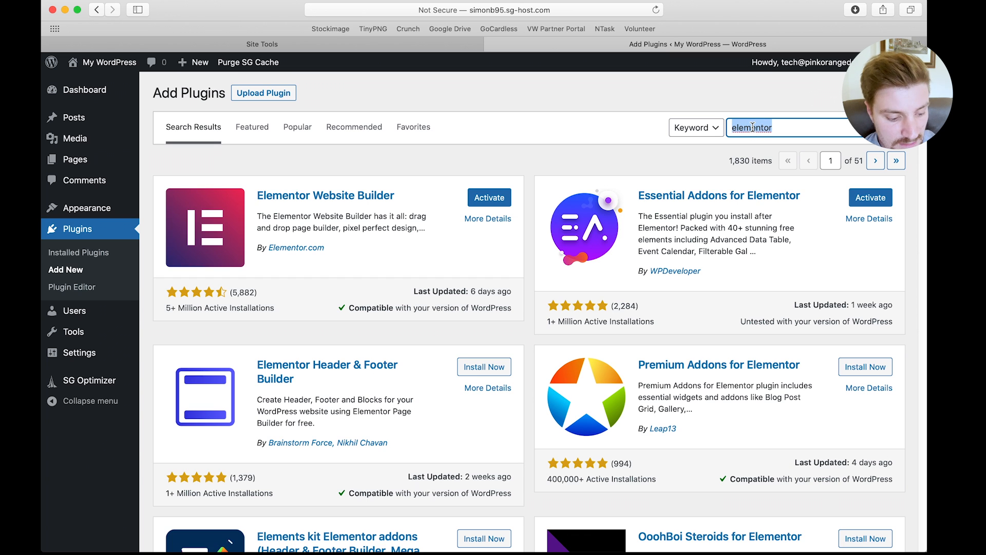
text(ocean ext)
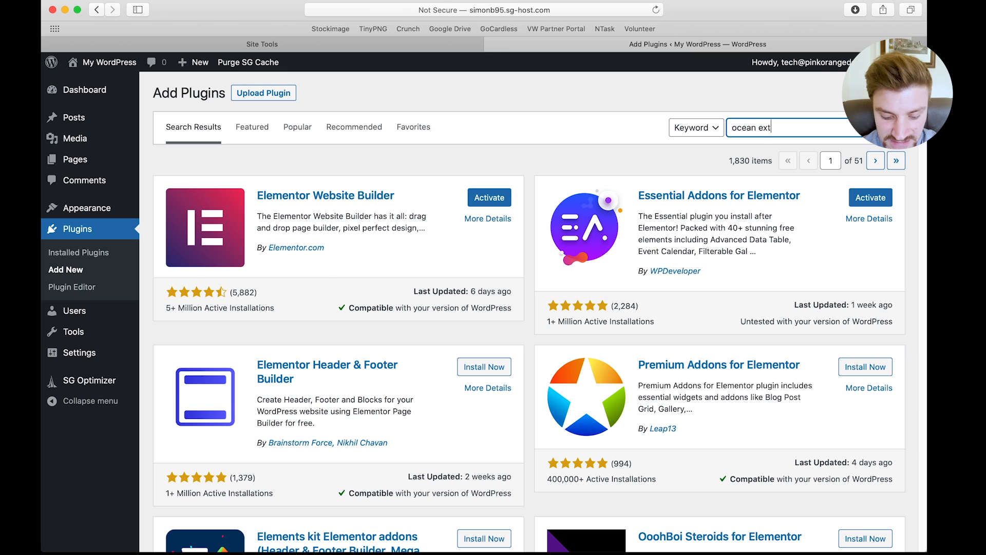
text(ra)
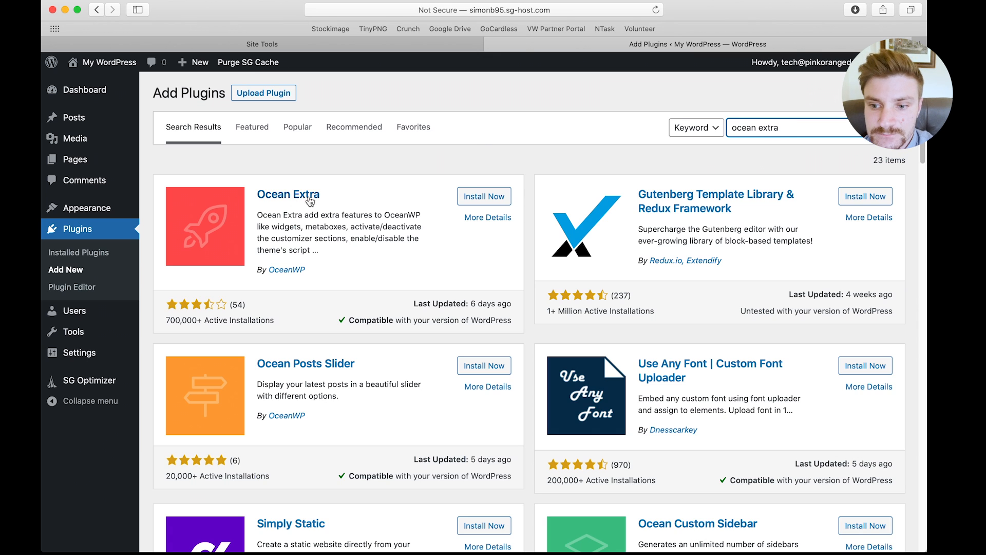
click(483, 198)
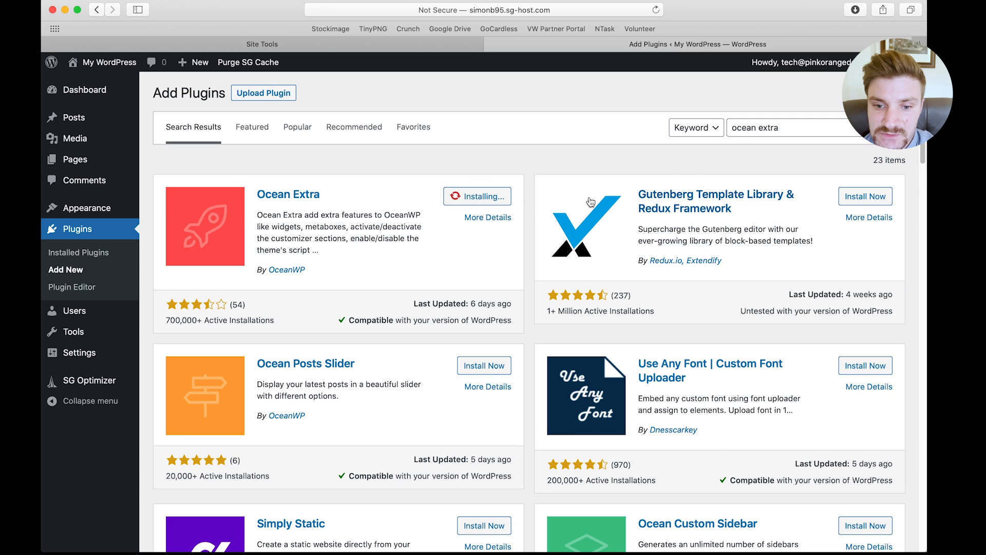
Search the plugin directory for "wordfence" and install Wordfence Security – Firewall & Malware Scan.
double_click(750, 130)
triple_click(750, 129)
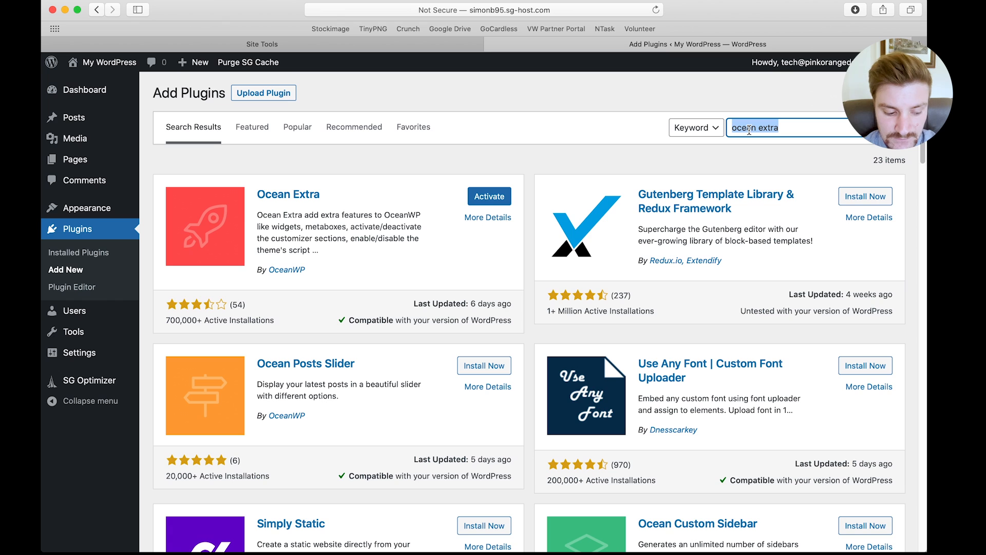
text(wordenc)
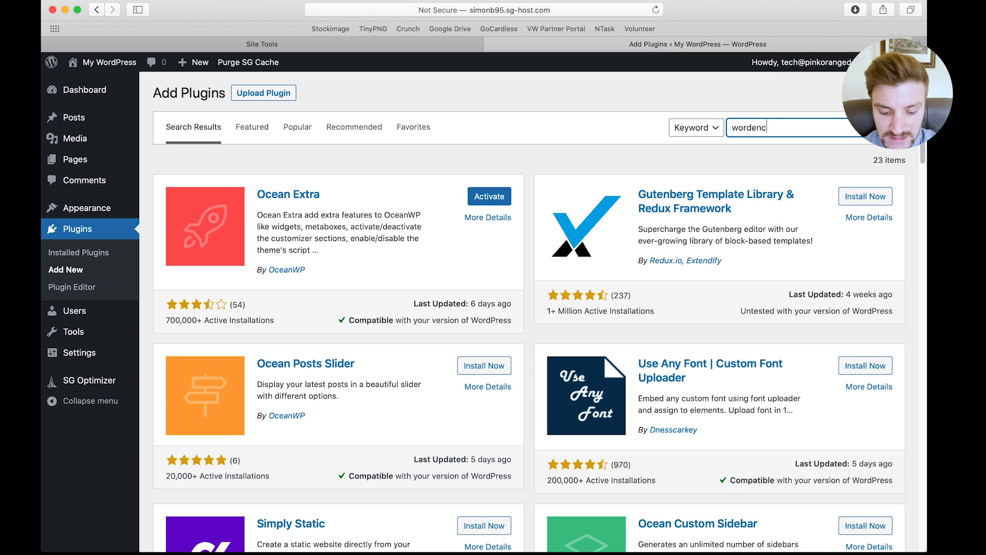
key(BackSpace)
key(BackSpace)
key(BackSpace)
key(BackSpace)
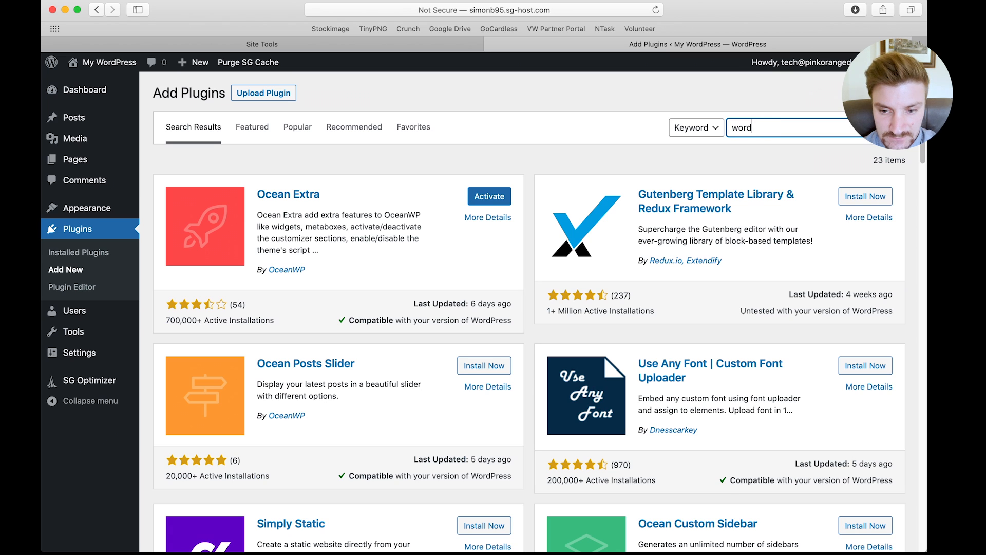
text(fence)
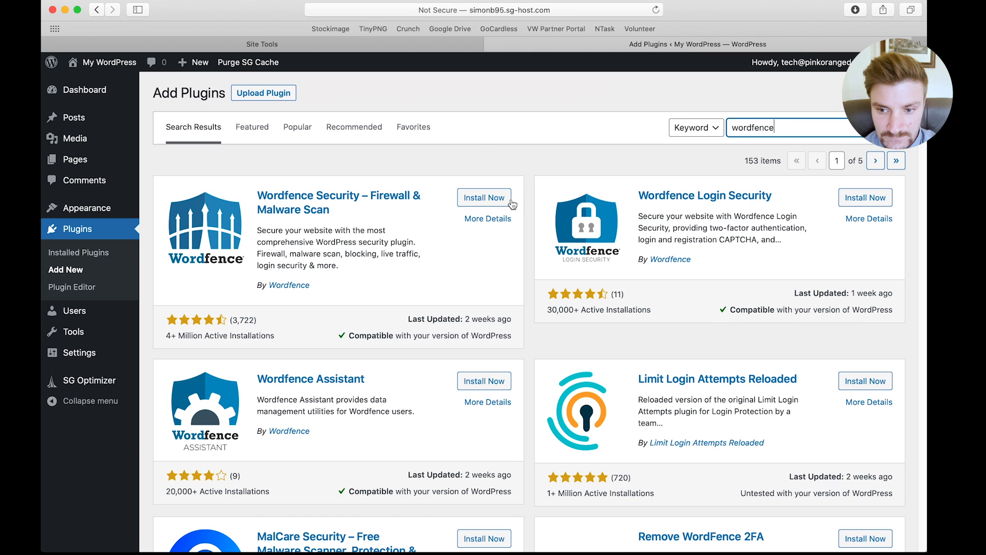
click(491, 199)
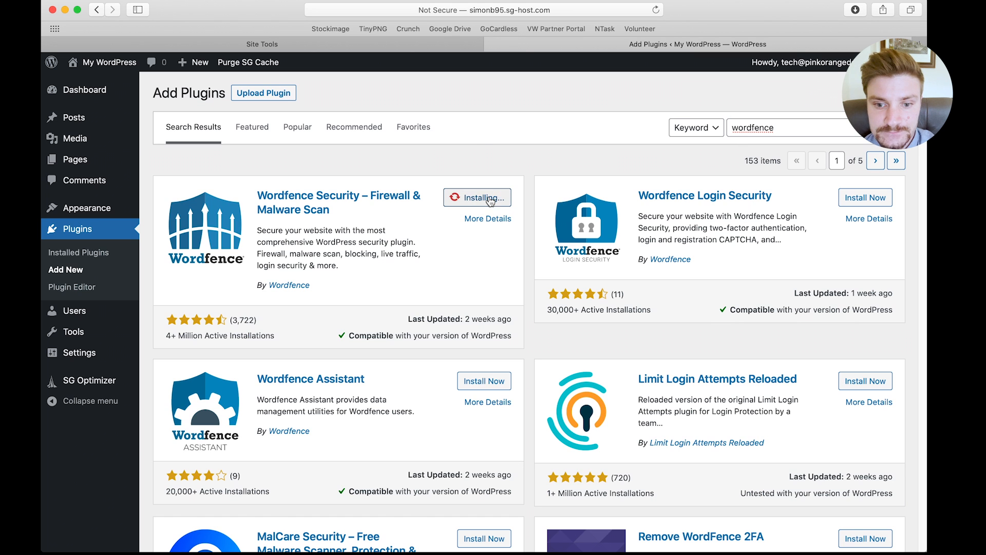
Search the plugin directory for "forminator" and install Forminator – Contact Form, Payment Form & Custom Form Builder.
double_click(772, 129)
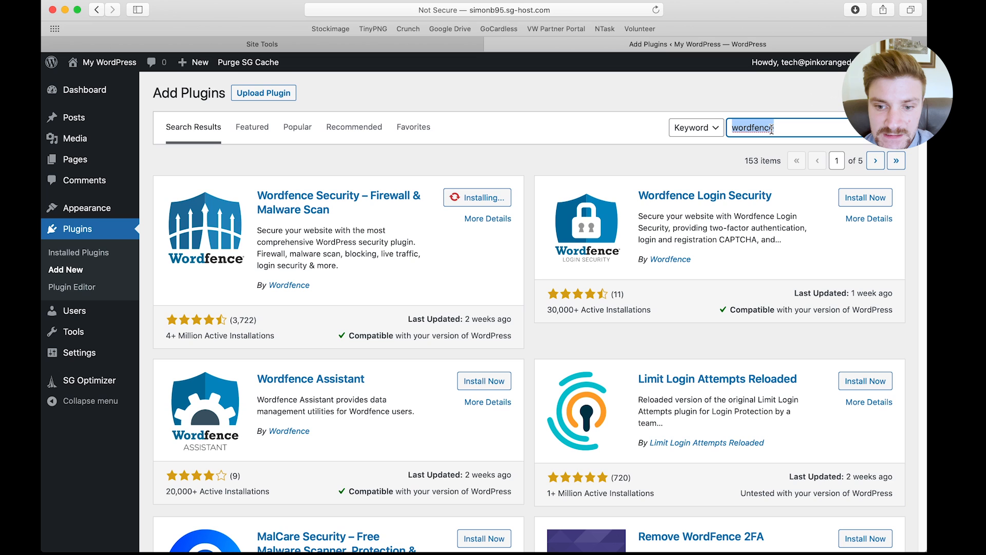
text(forminator)
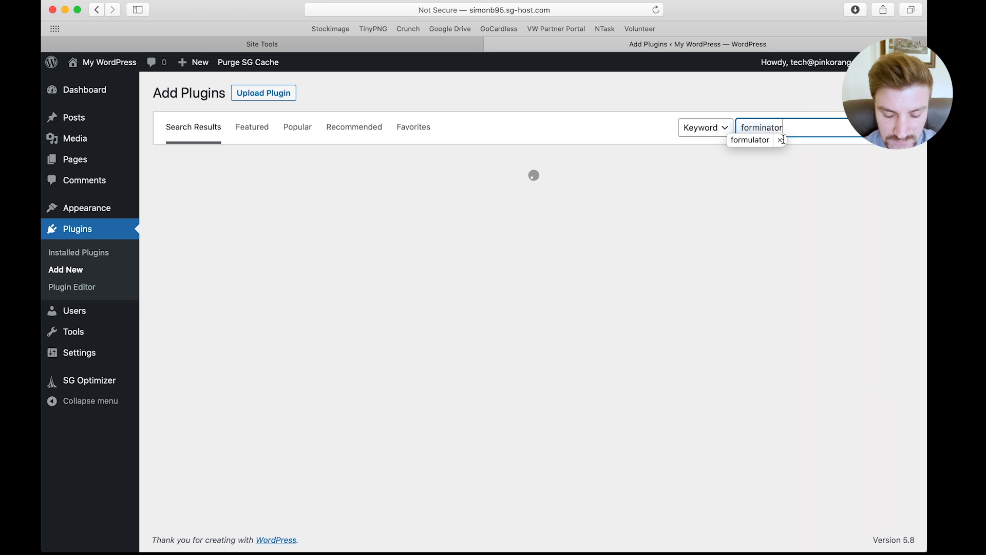
click(781, 141)
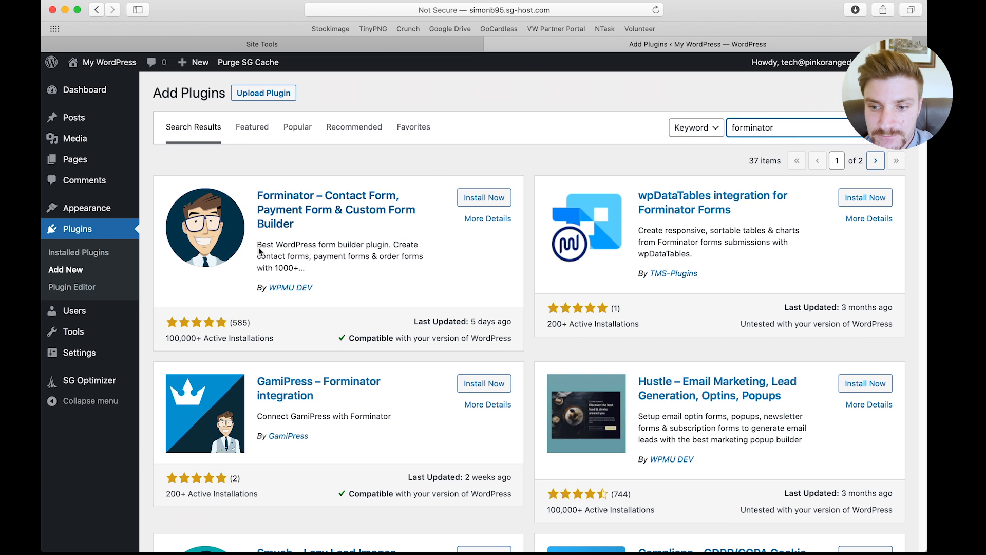
click(470, 199)
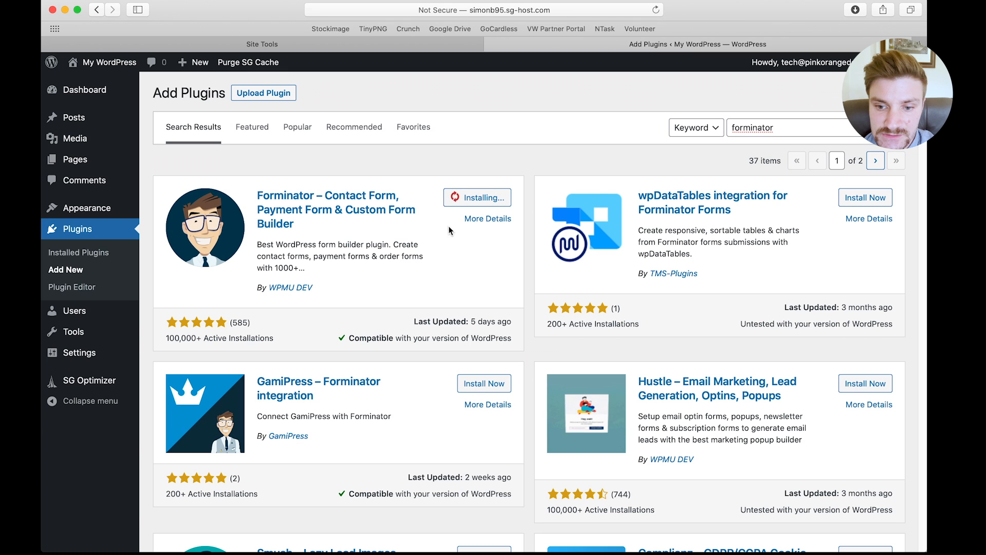
Bulk-activate Elementor, Essential Addons for Elementor, Forminator, Ocean Extra and Wordfence Security from the installed plugins list.
click(88, 254)
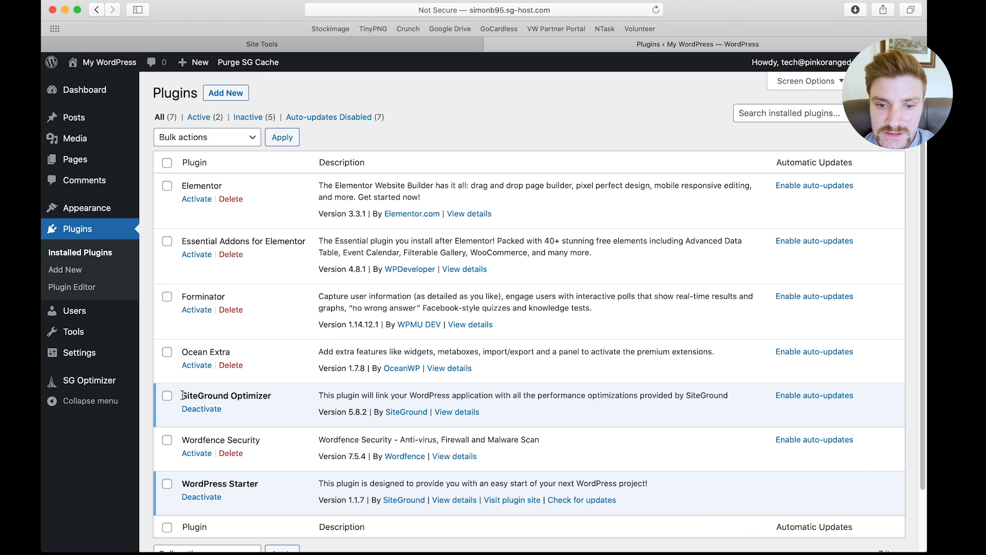
drag(182, 395, 286, 397)
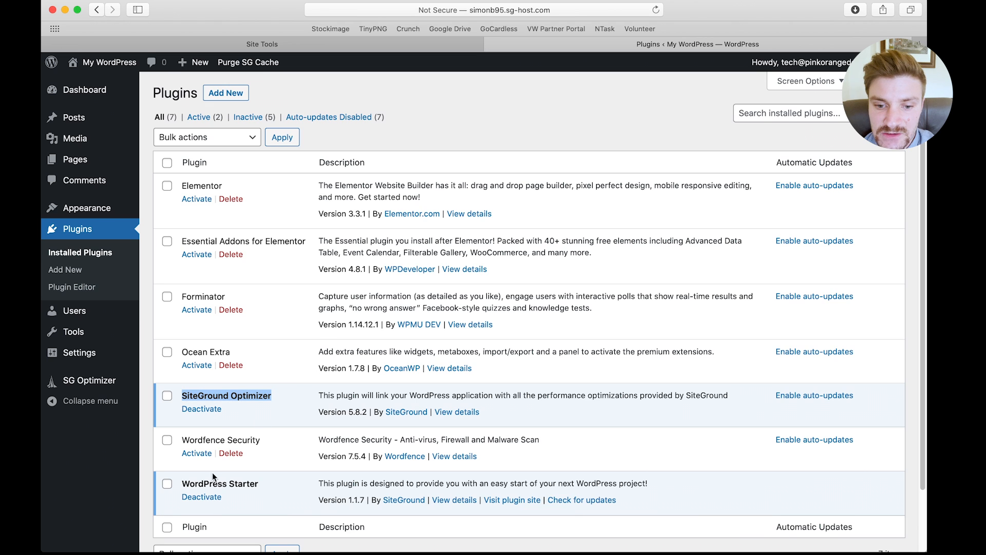
drag(182, 484, 266, 487)
click(266, 487)
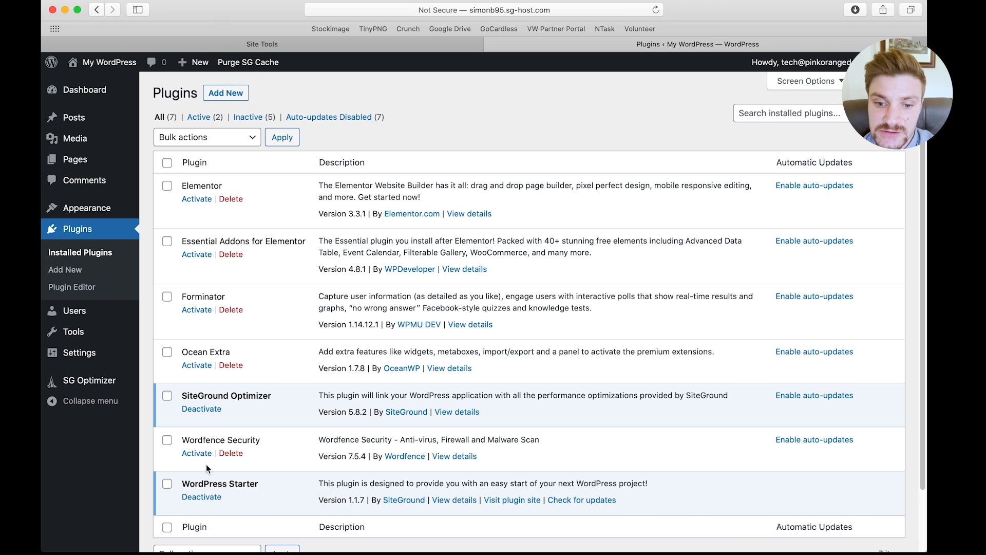
click(167, 440)
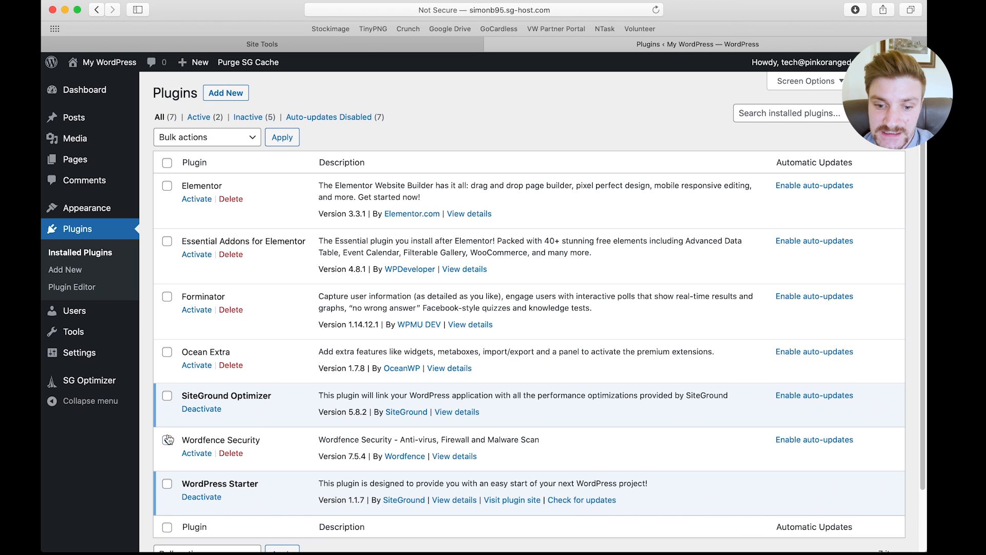
click(166, 353)
click(167, 297)
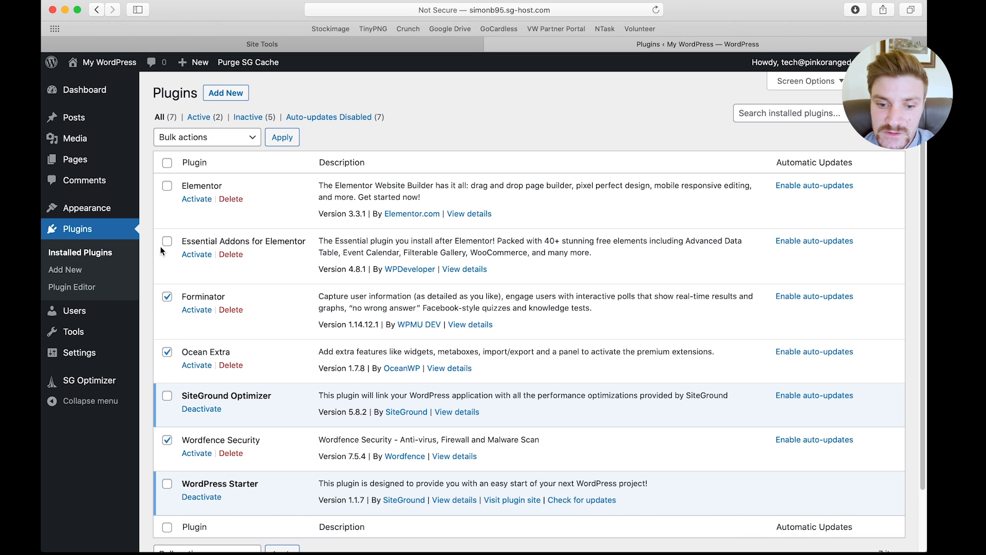
click(167, 186)
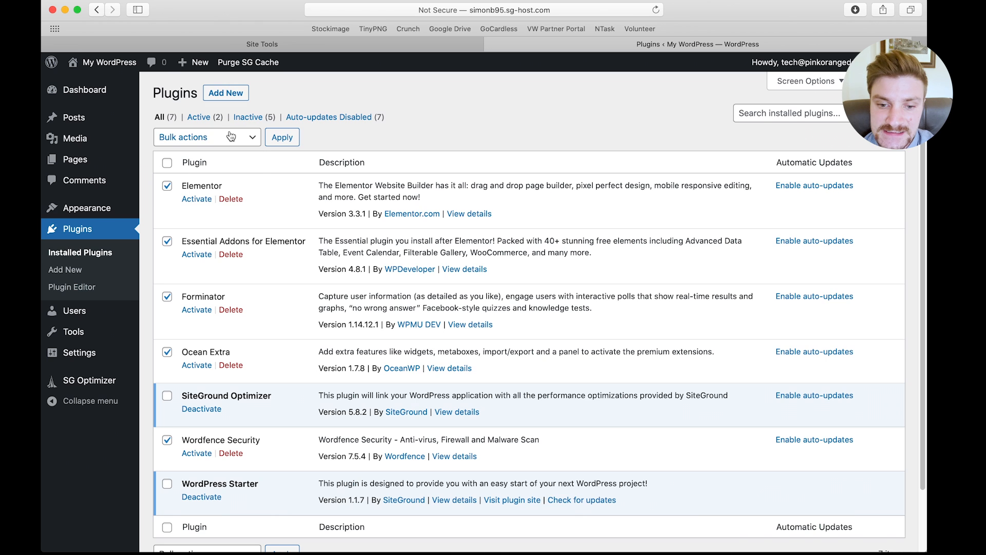
click(231, 137)
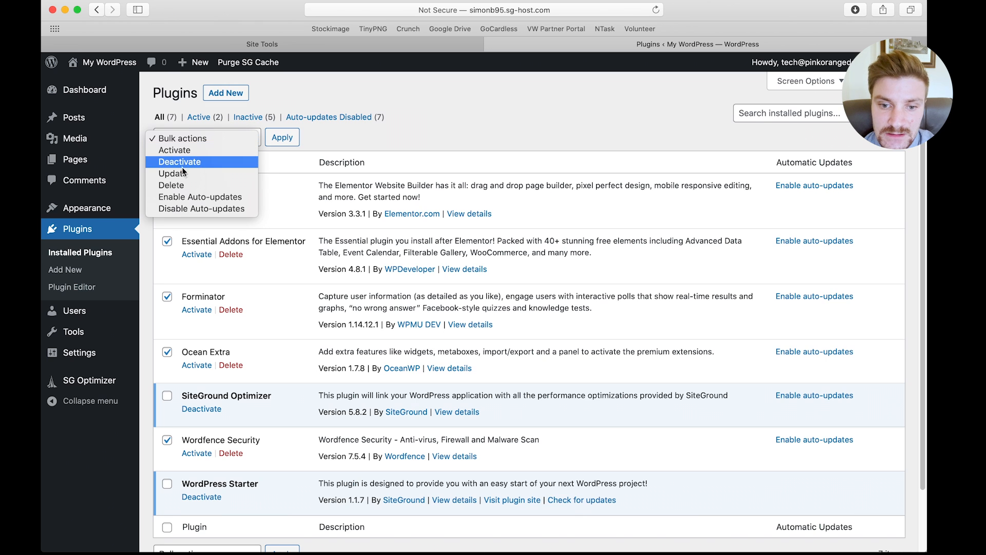
click(189, 151)
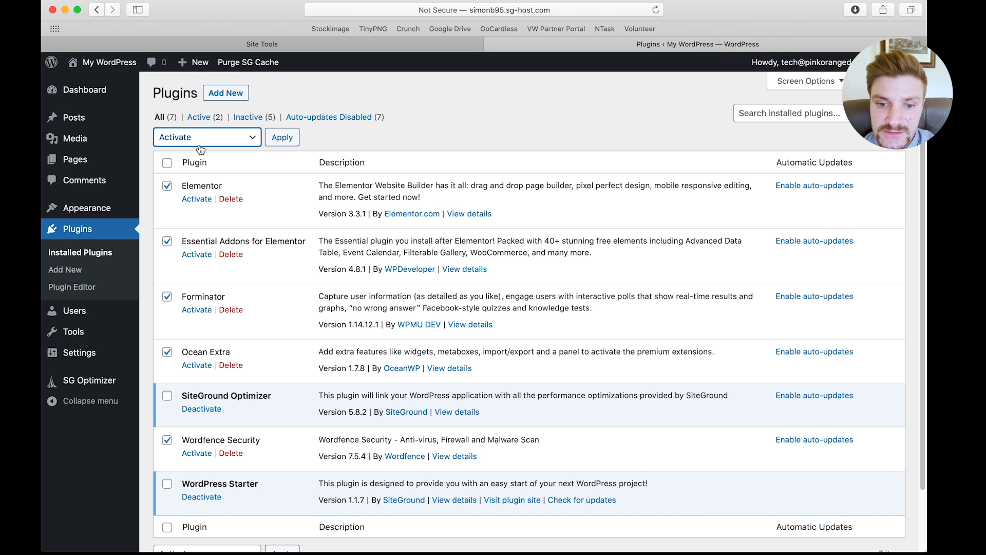
click(284, 138)
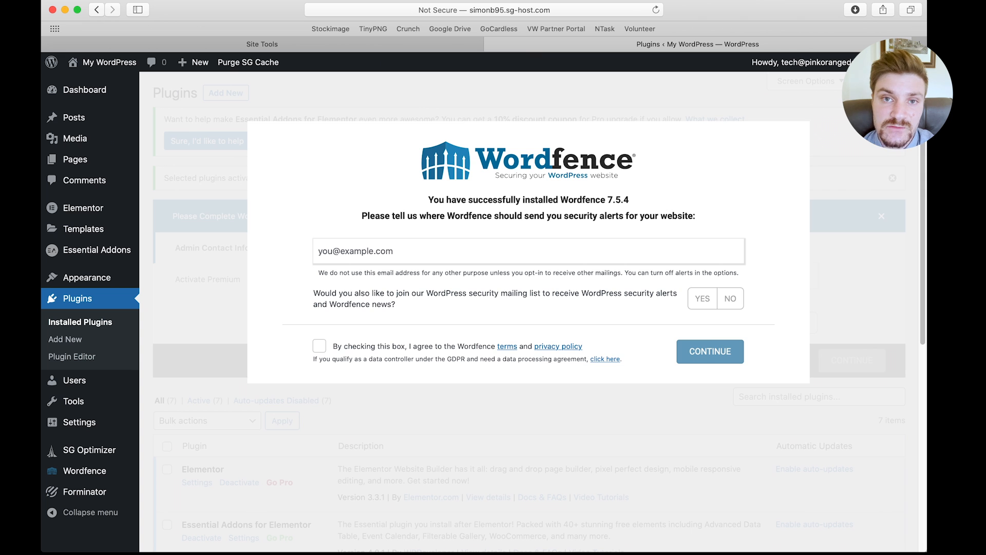
Dismiss the Wordfence security alert email prompt and reload the installed plugins list to review the plugins.
click(900, 88)
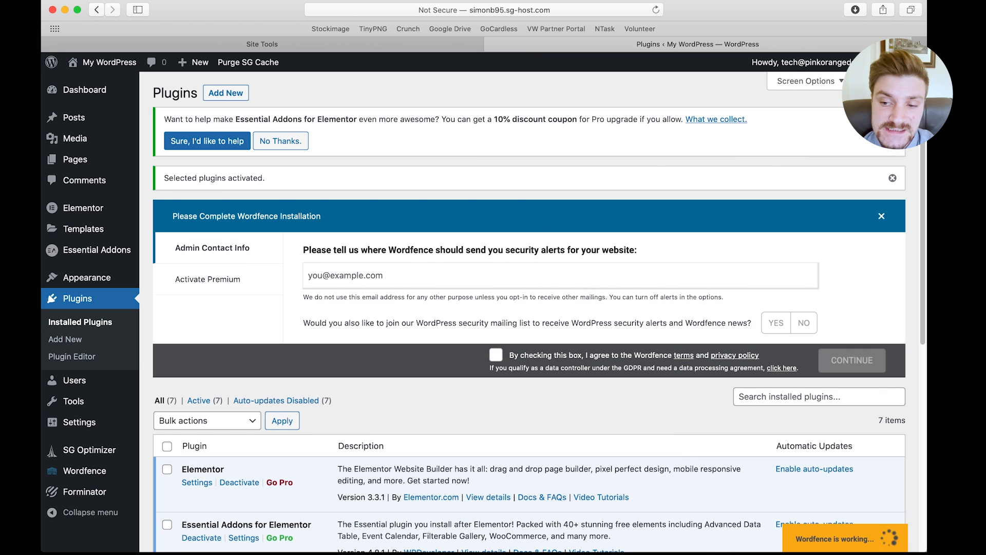
click(89, 299)
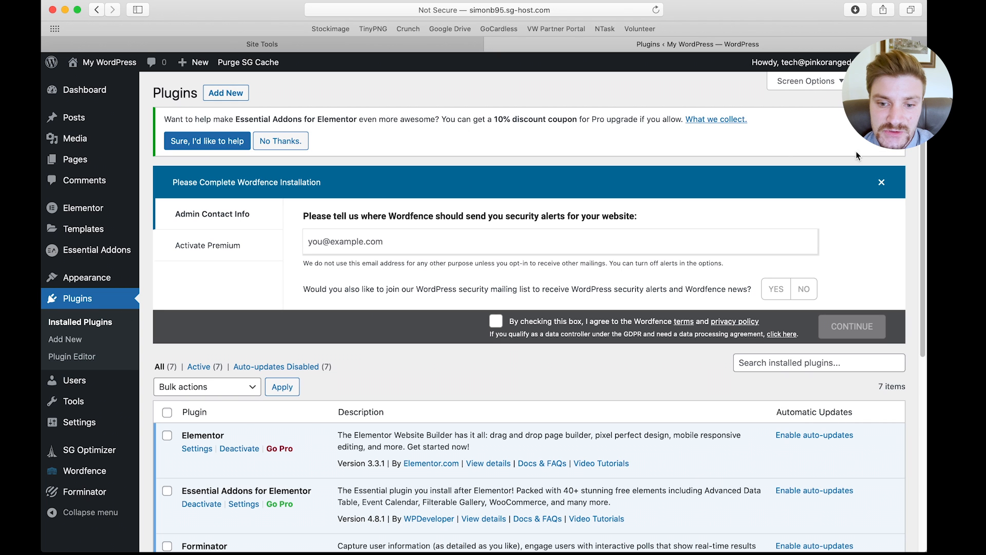
scroll(555, 287, down, 5)
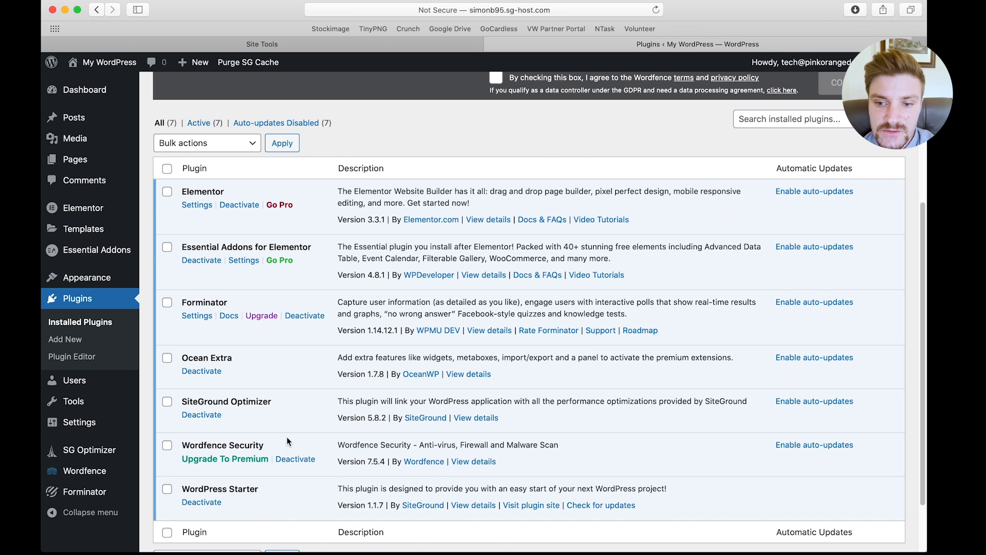
scroll(282, 398, up, 4)
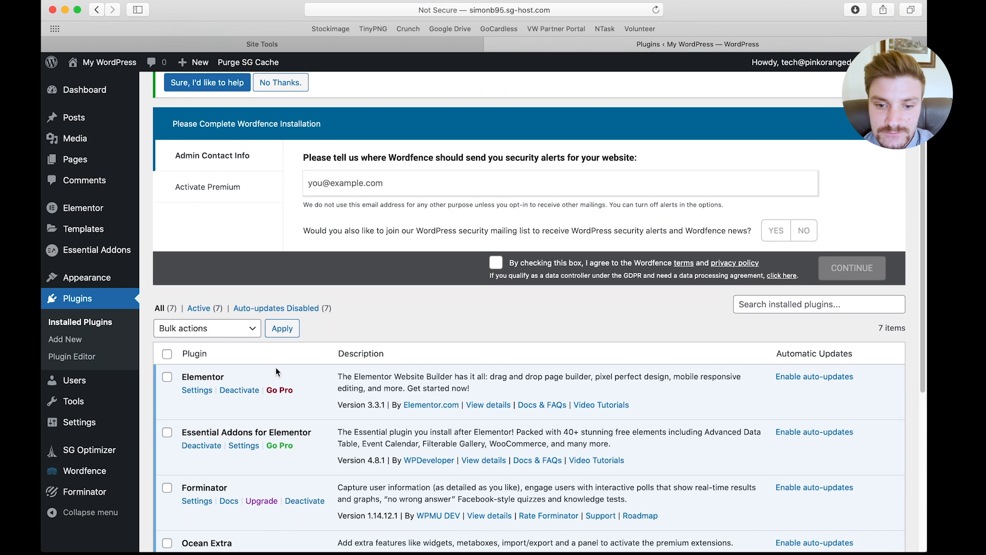
Deactivate the Elementor plugin with "Other" as the feedback reason, and activate it again.
scroll(275, 368, down, 3)
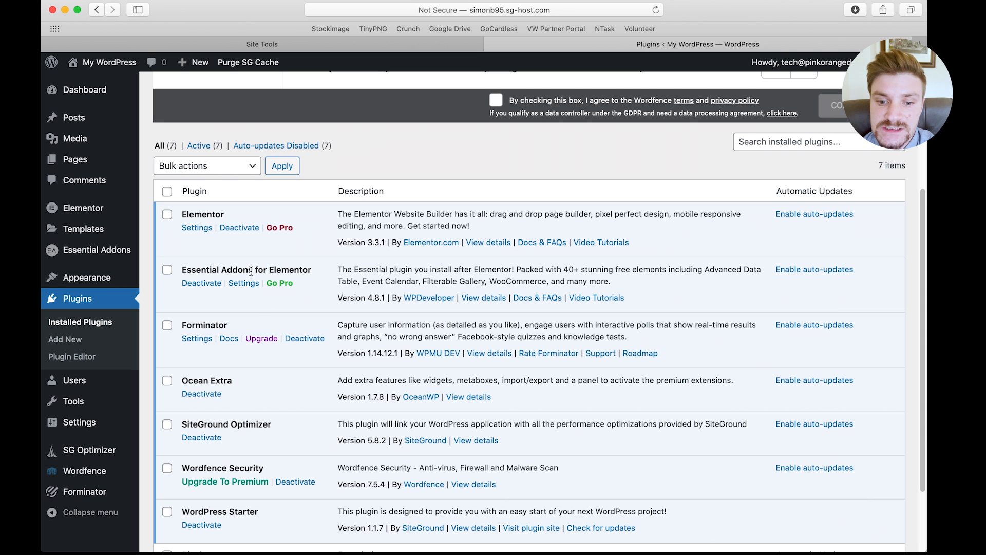
click(235, 229)
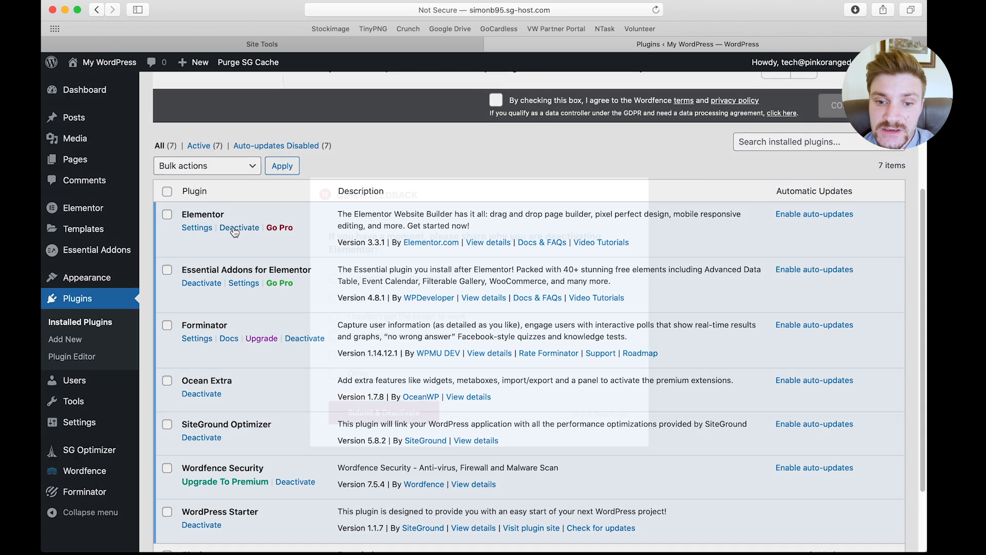
click(352, 377)
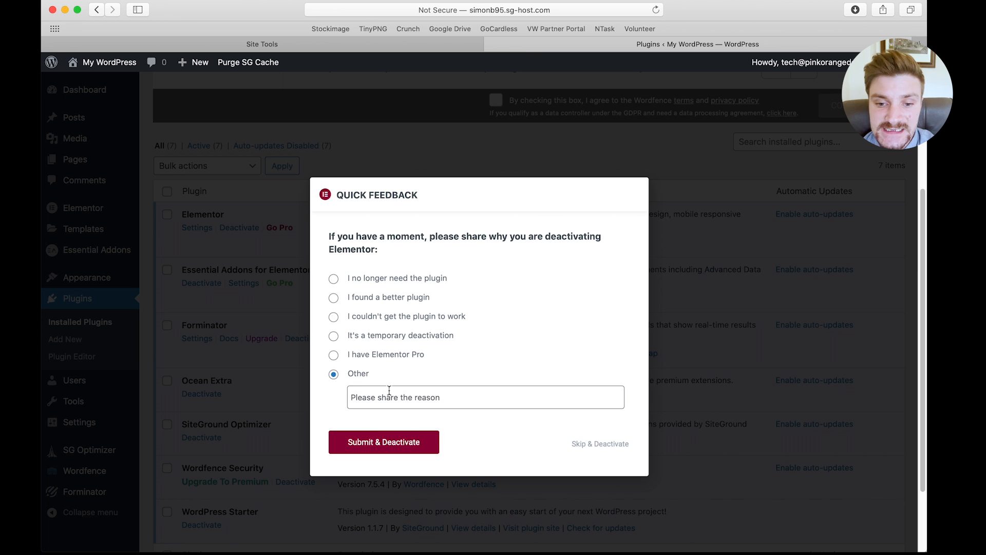
click(393, 446)
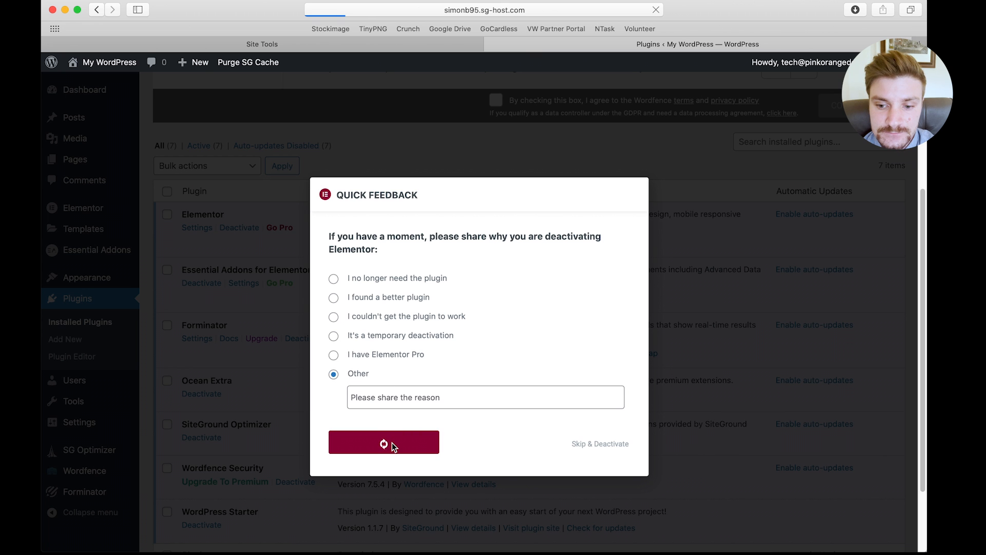
scroll(360, 437, down, 5)
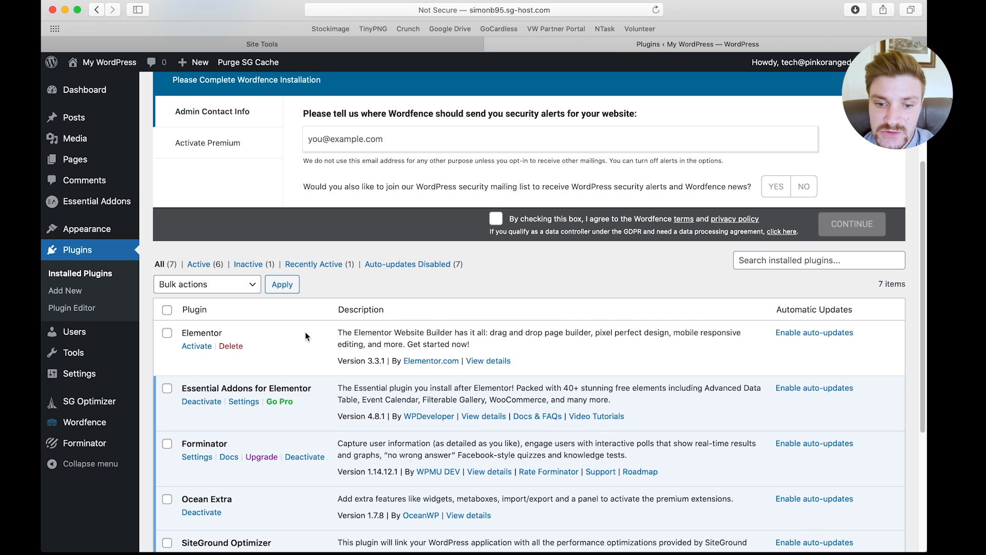
click(197, 347)
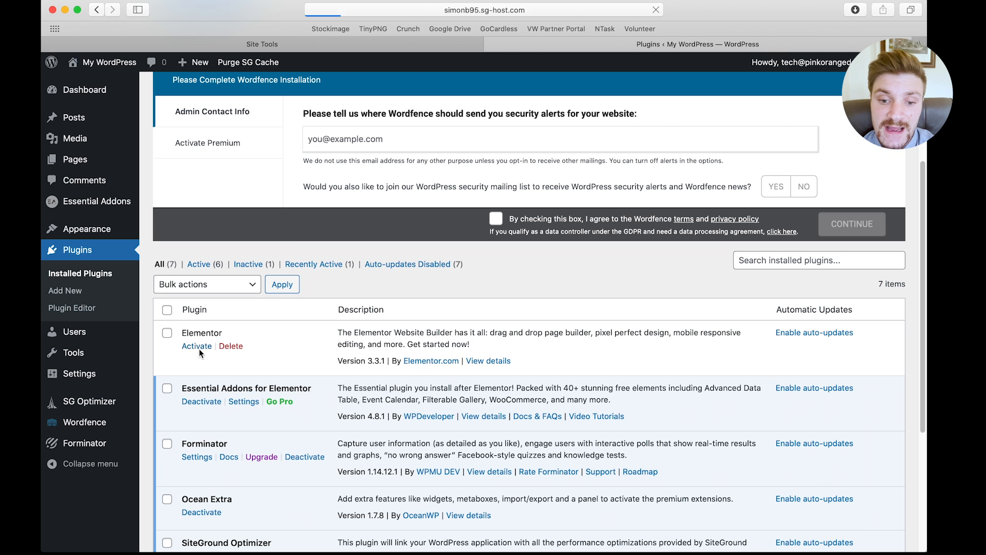
Repeat the Elementor plugin's deactivation, submitting "Other" as the reason, and reactivate it from the installed plugins list.
scroll(208, 408, down, 3)
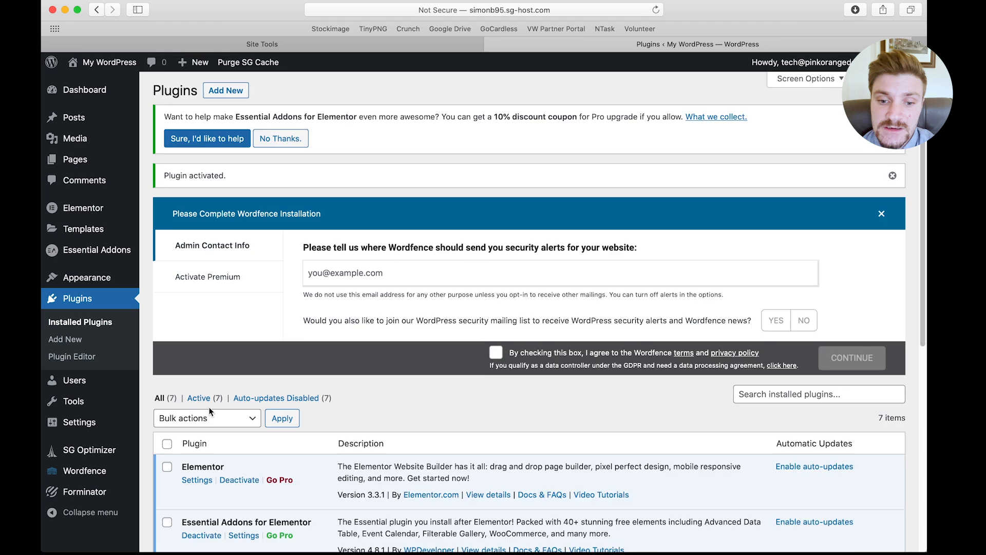
scroll(209, 411, down, 2)
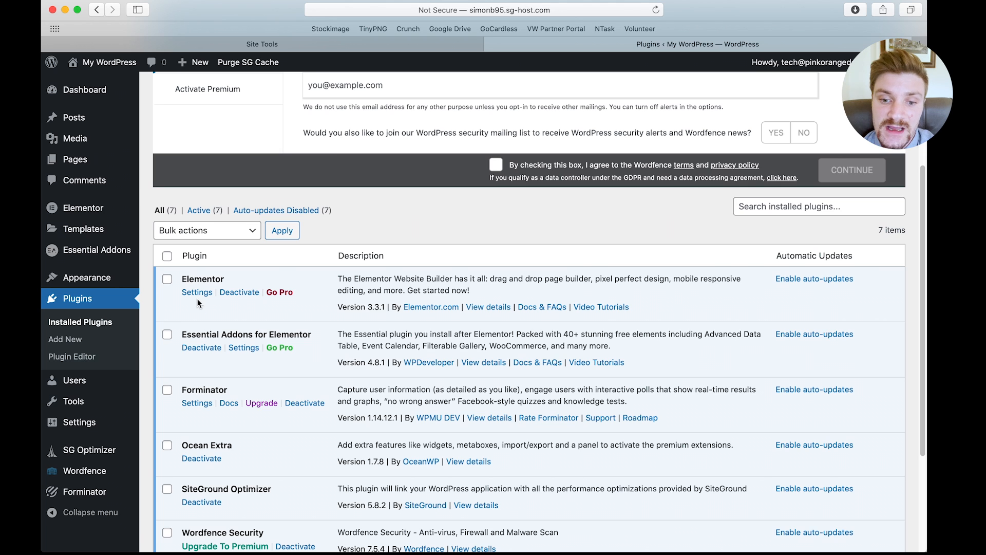
click(236, 293)
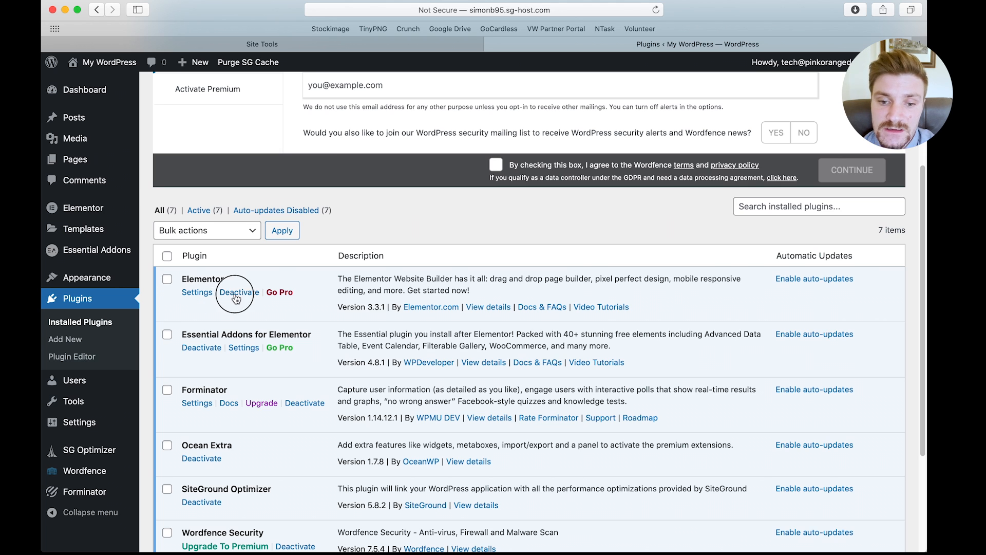
click(355, 374)
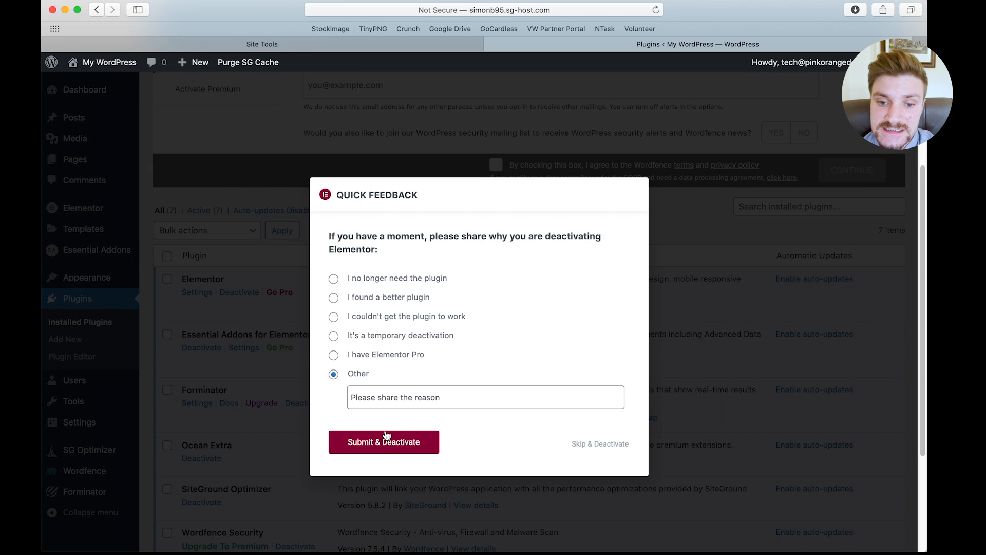
click(385, 440)
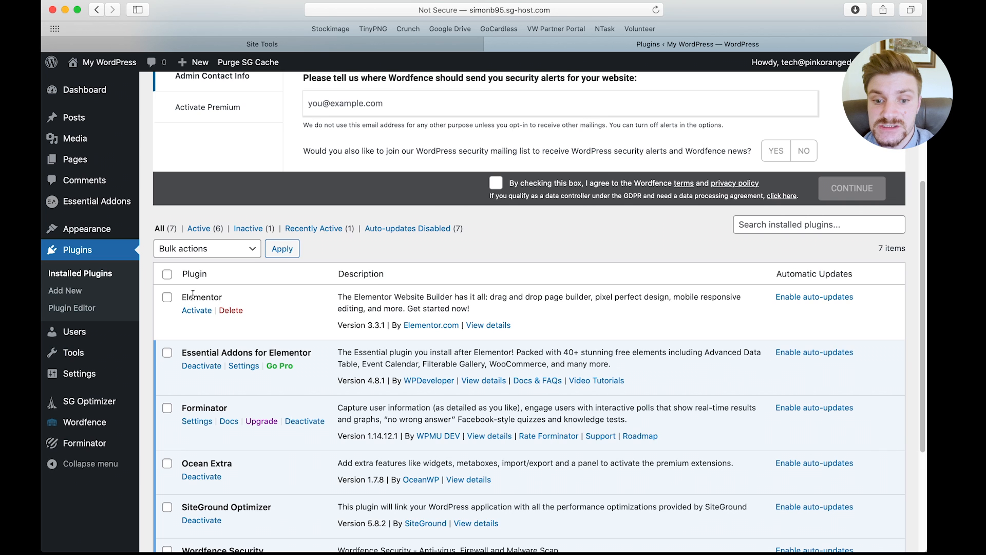
click(197, 311)
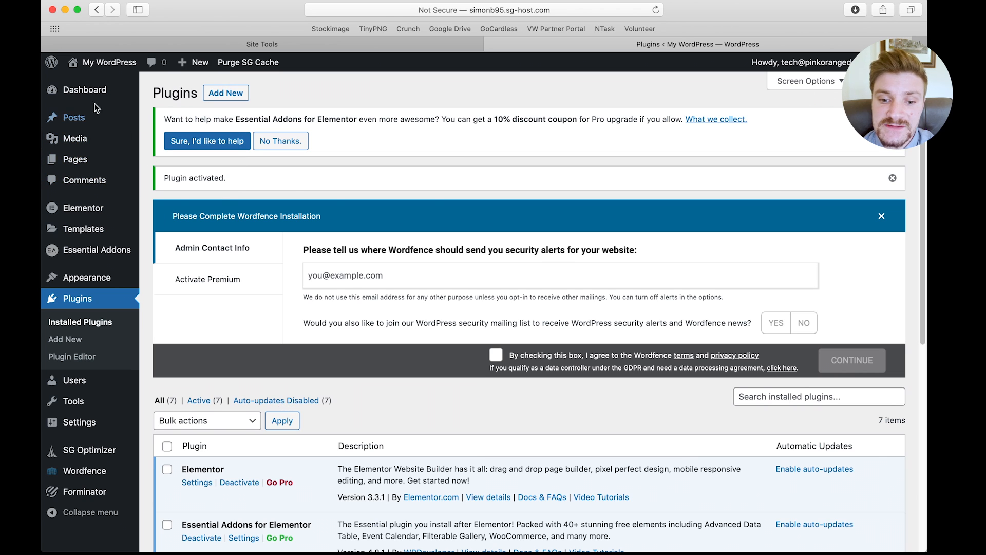
Look over the dashboard home page, and open the WordPress updates page to check for core, plugin and theme updates.
mouse_move(88, 101)
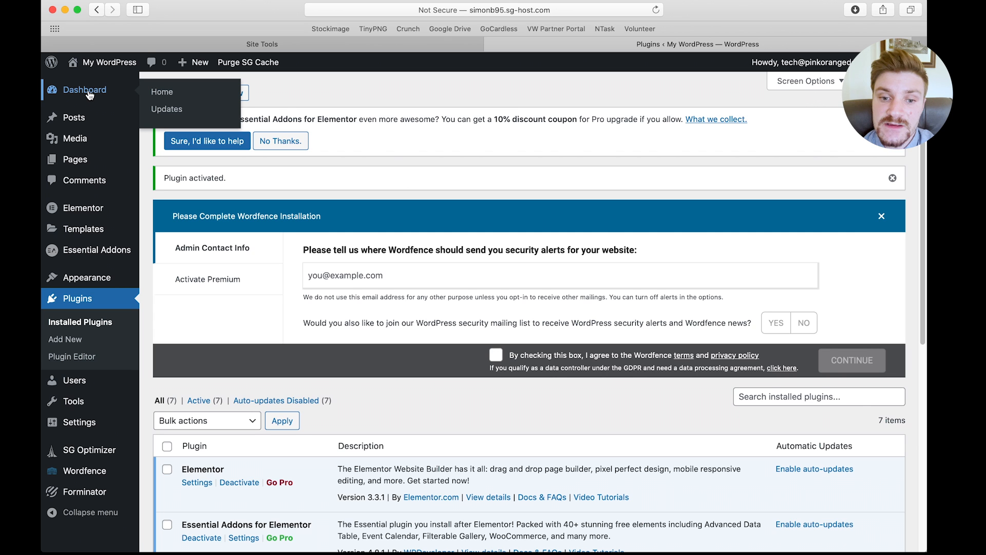
click(211, 91)
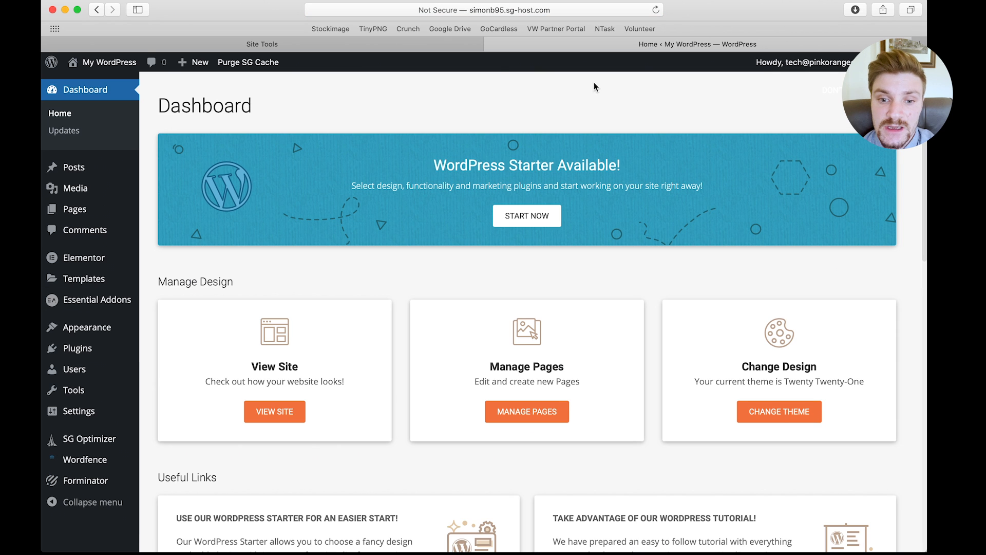
scroll(637, 406, down, 3)
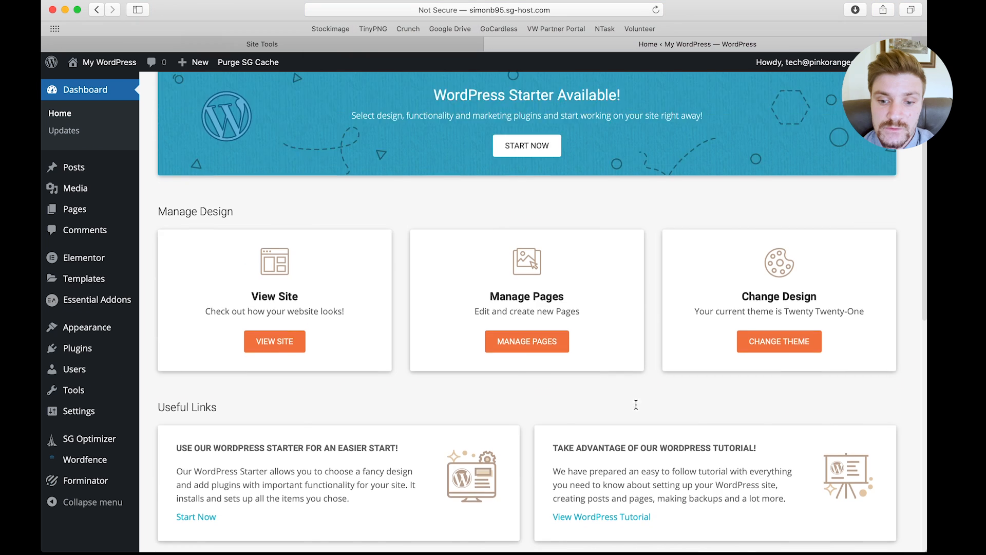
scroll(634, 402, up, 3)
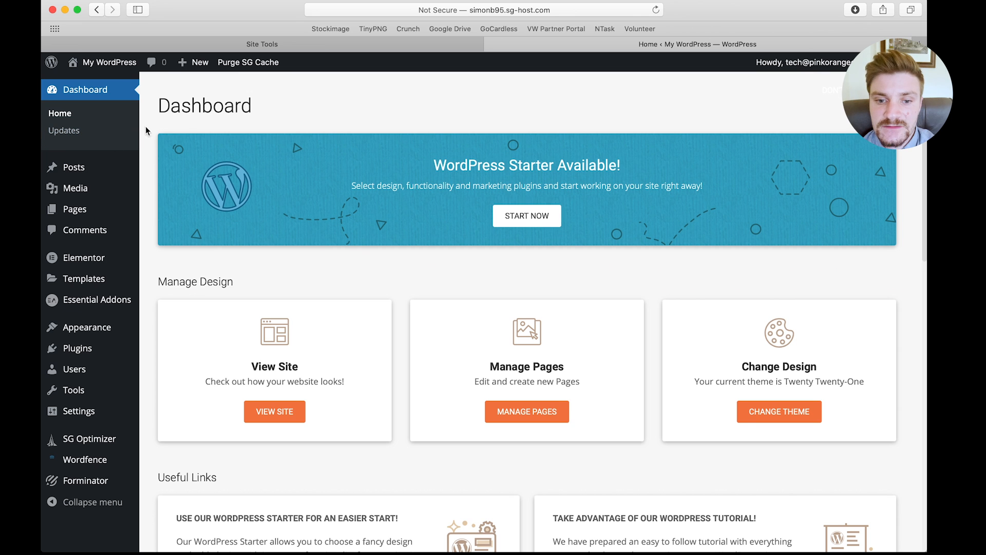
click(77, 135)
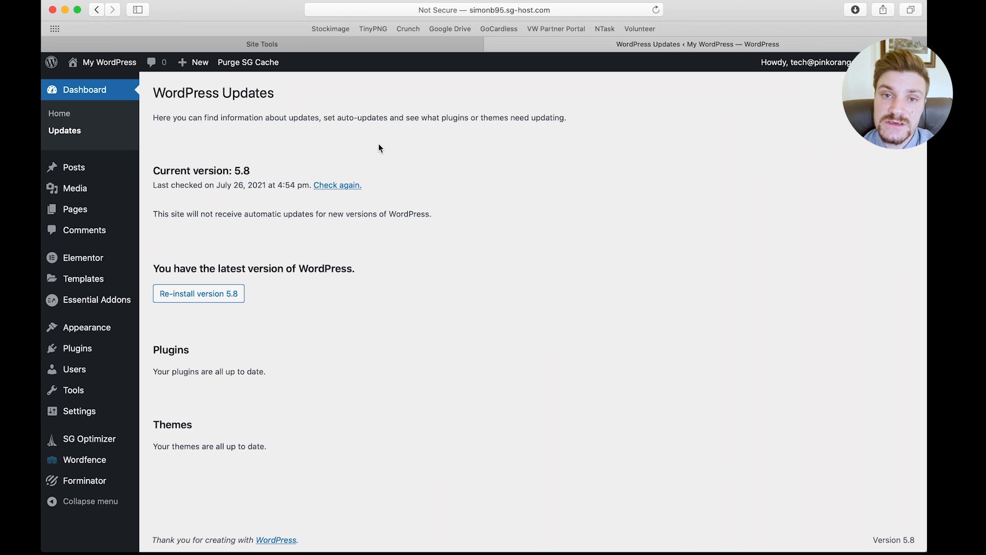
Switch to the hempharmony.co dashboard and update all listed plugins, Premium Addons for Elementor and WooCommerce, from its updates page.
click(510, 11)
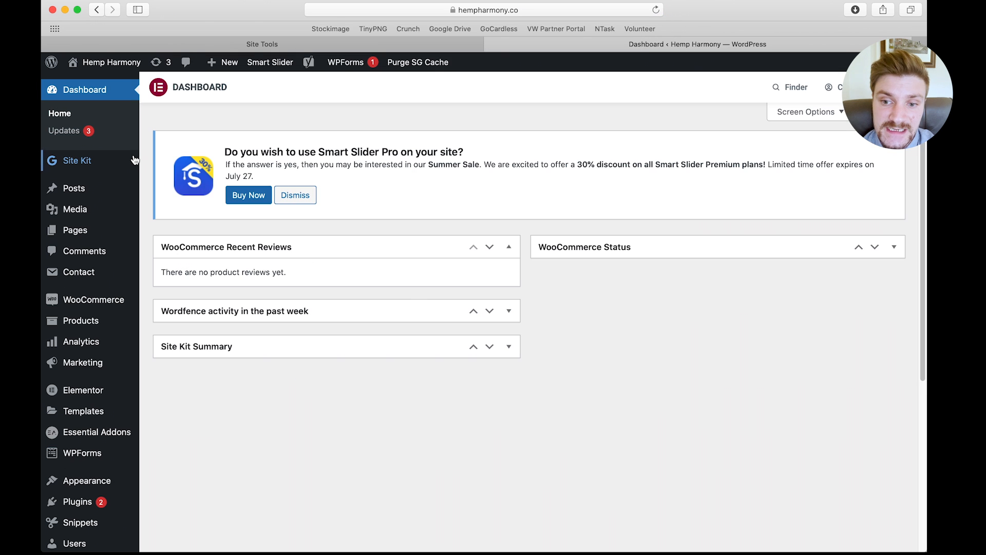
click(64, 131)
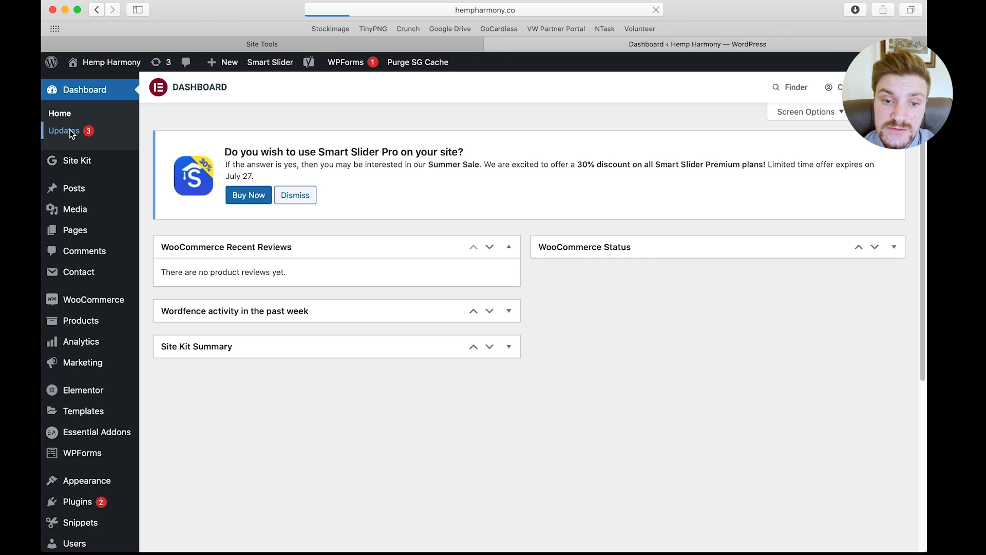
scroll(317, 311, down, 4)
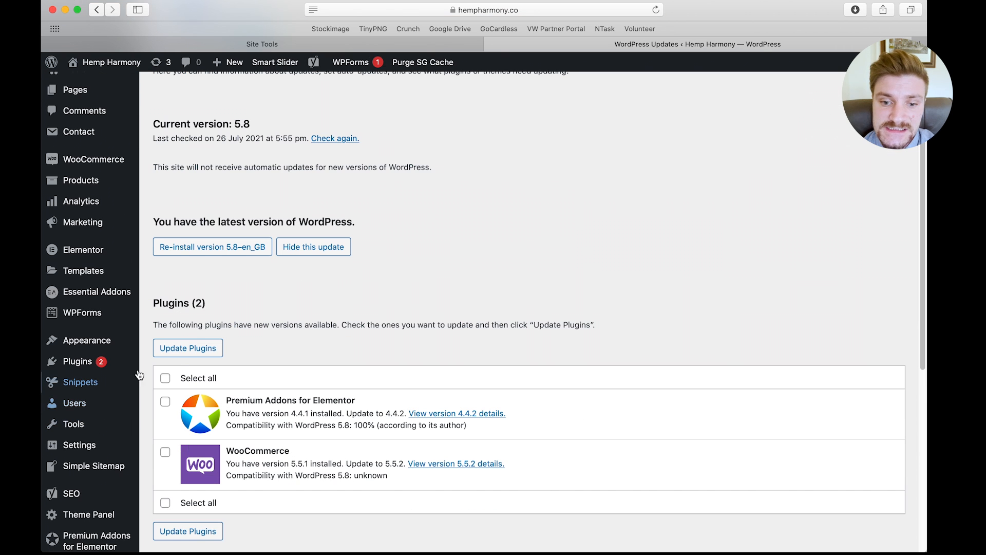
click(165, 379)
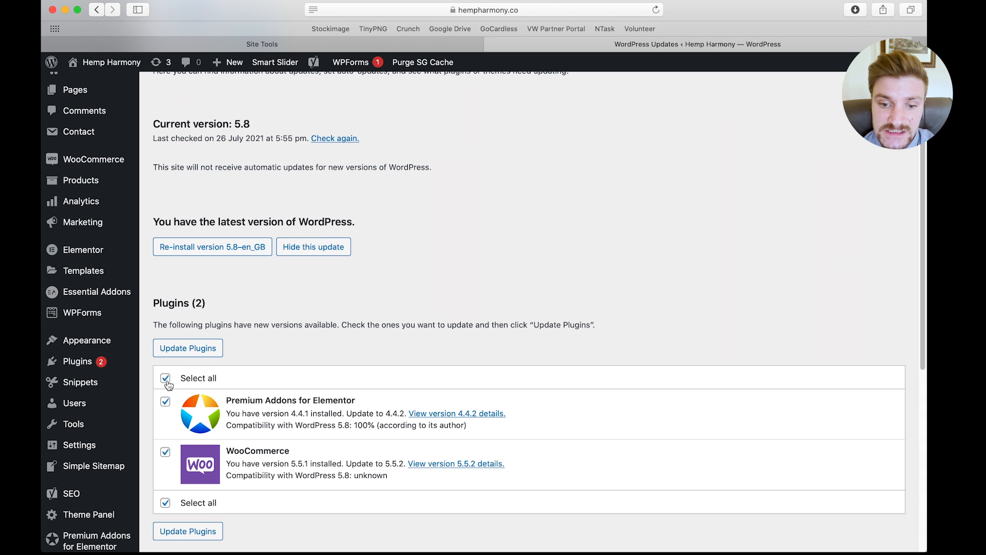
click(175, 351)
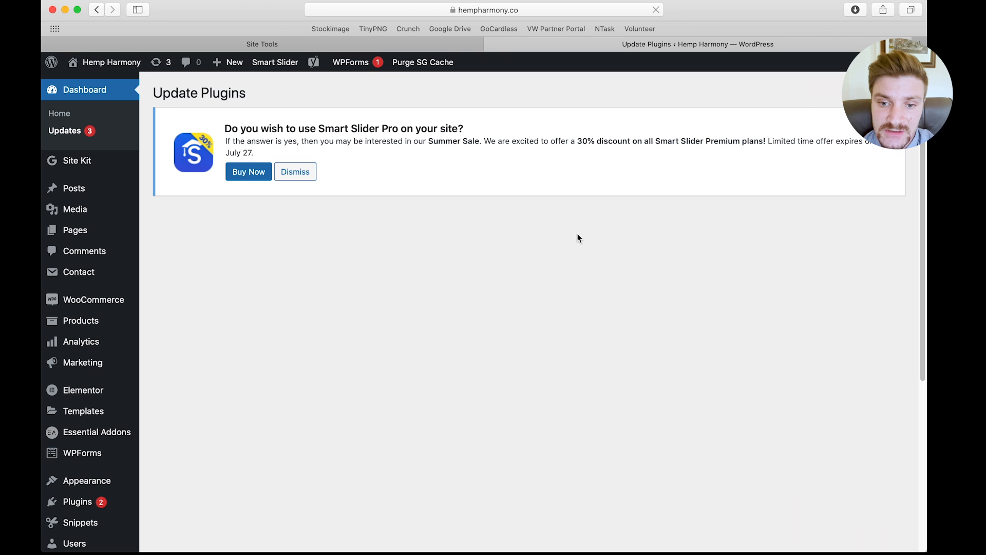
Dismiss the Smart Slider Pro offer and reload the plugin update page, agreeing to resend the form.
click(295, 172)
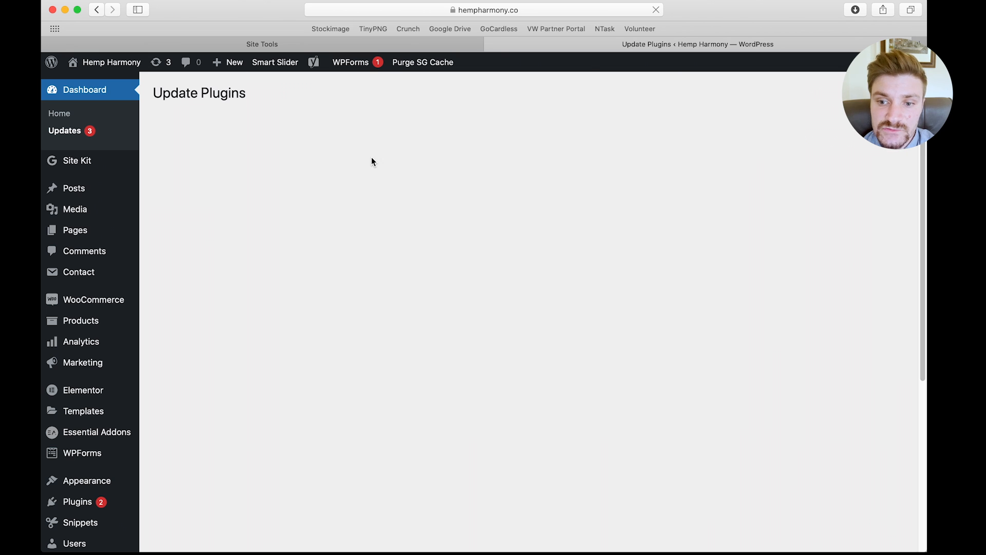
key(super+r)
click(562, 114)
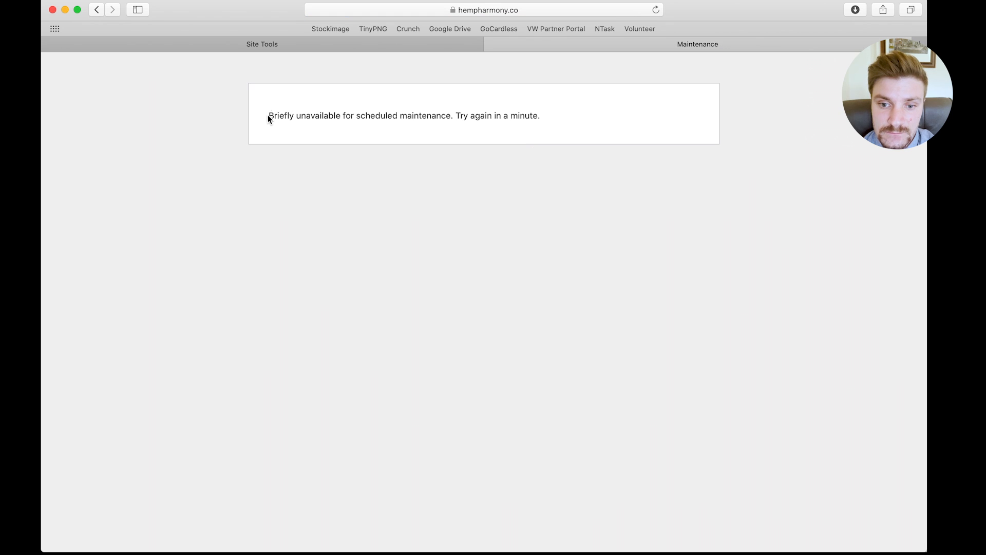
Reload the Hemp Harmony maintenance page twice, resending the form each time, and close it to return to SiteGround Site Tools.
drag(268, 115, 548, 116)
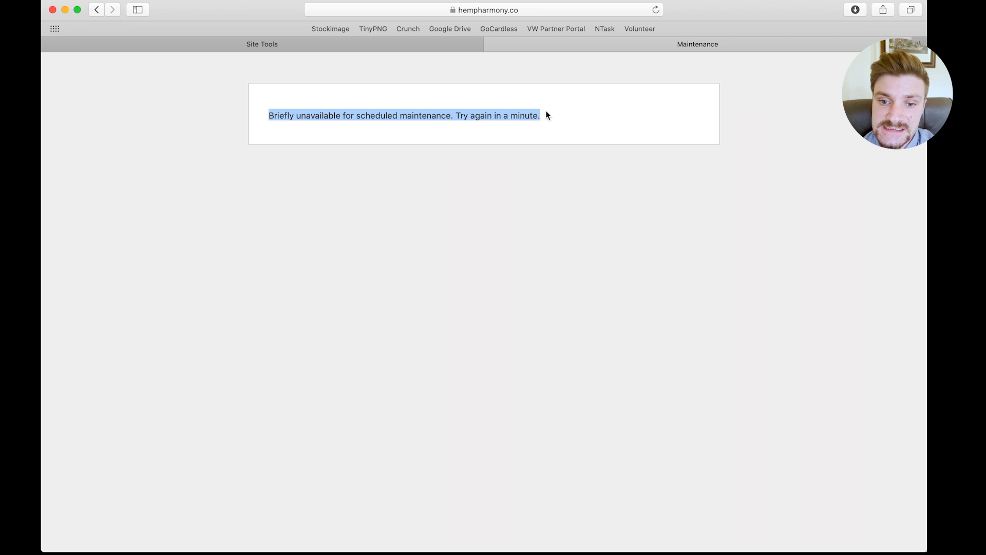
click(574, 132)
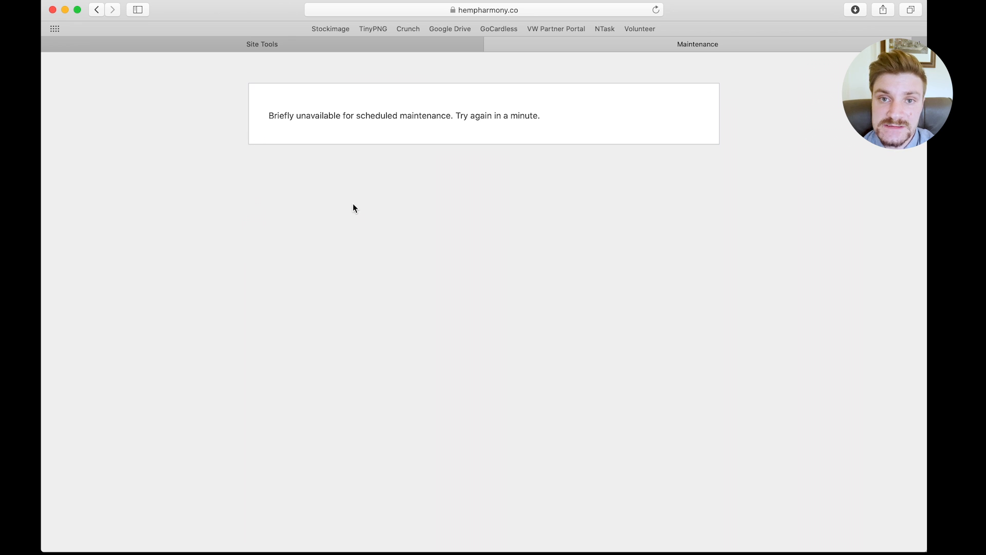
key(super+r)
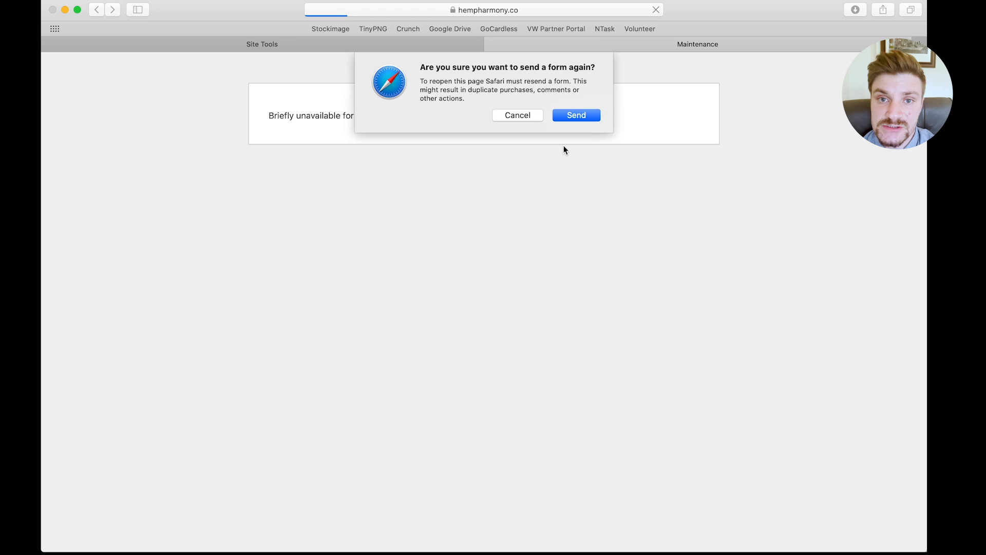
click(579, 115)
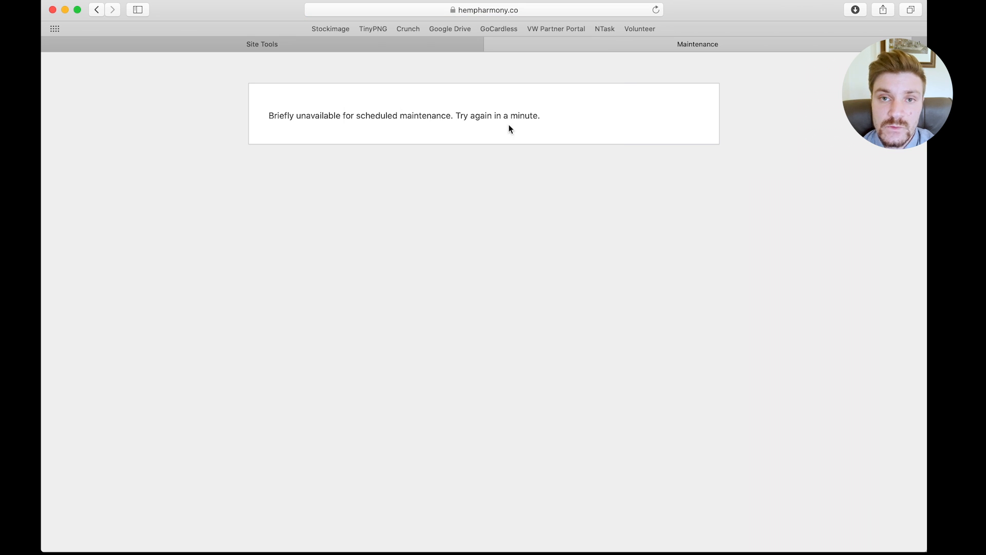
key(super+r)
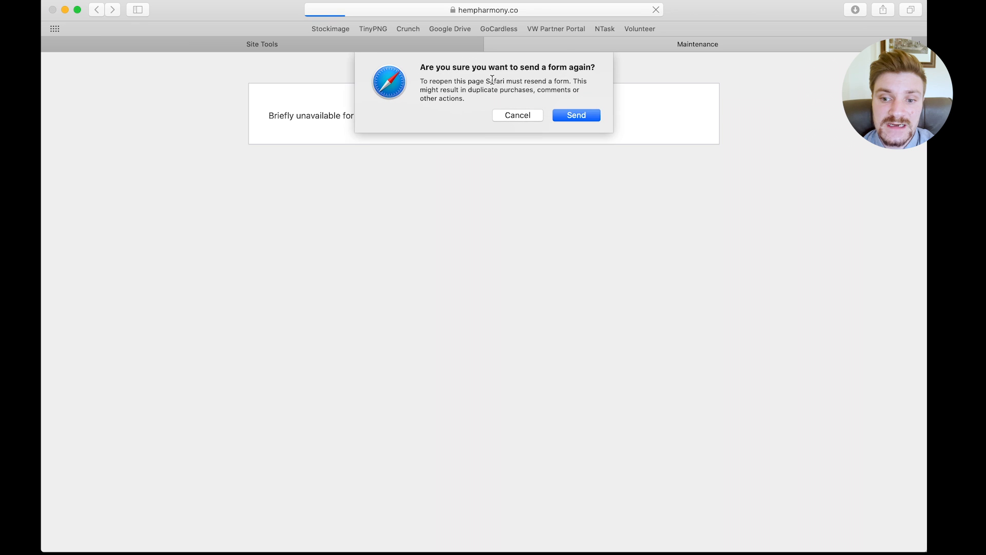
click(577, 115)
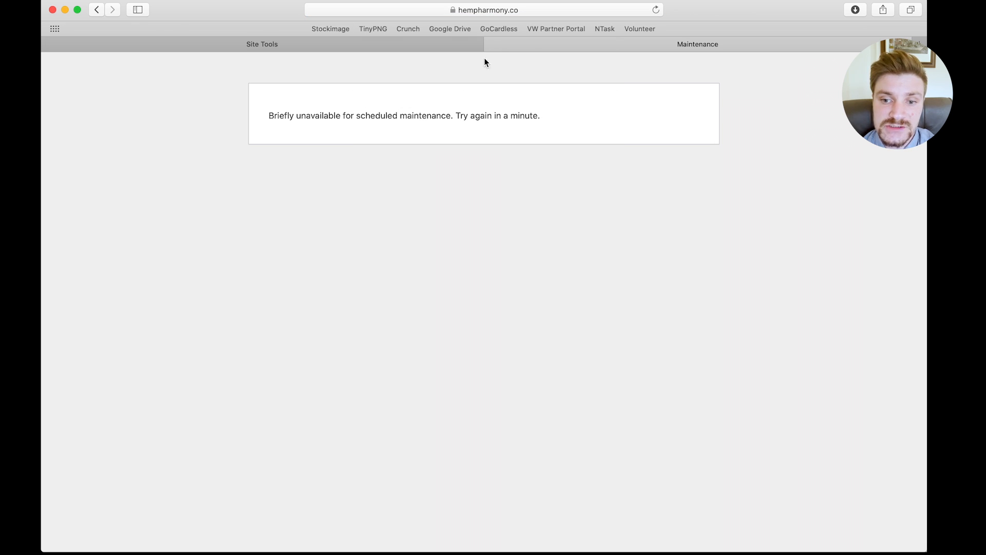
click(491, 44)
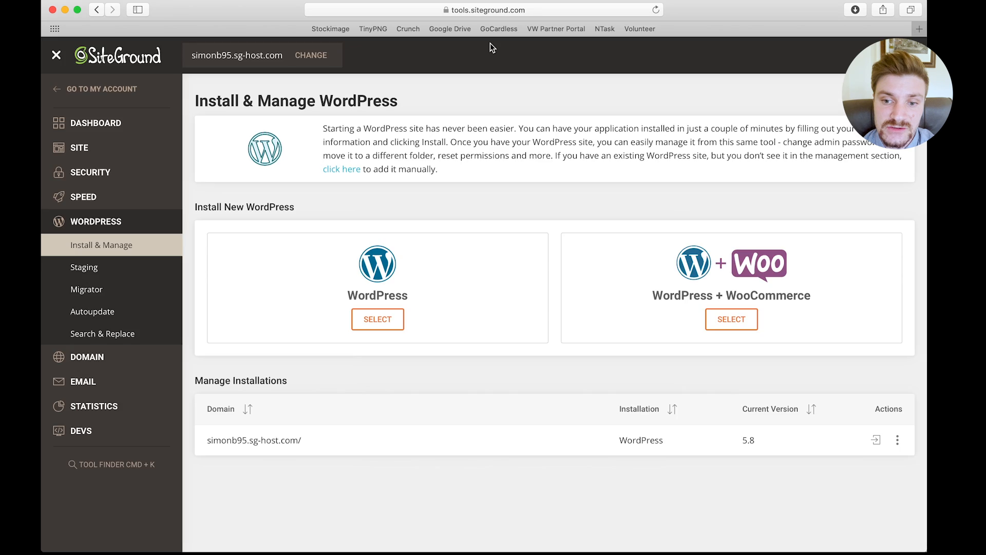